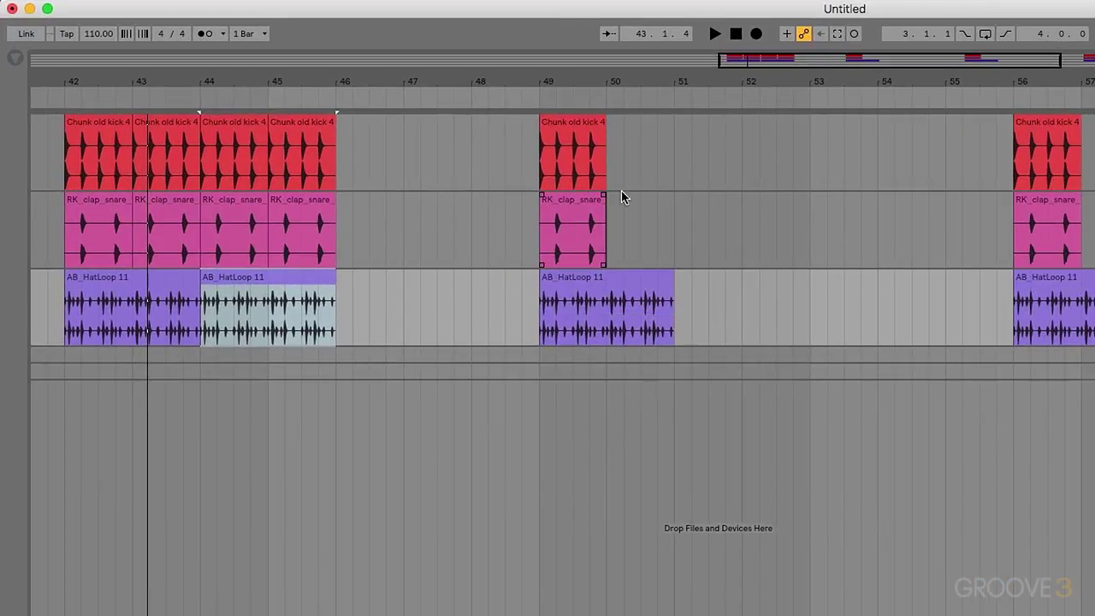
- Play the arrangement from bar 43 and stop it in bar 44, twice (Play button, then Space)
left_click(712, 34)
left_click(734, 35)
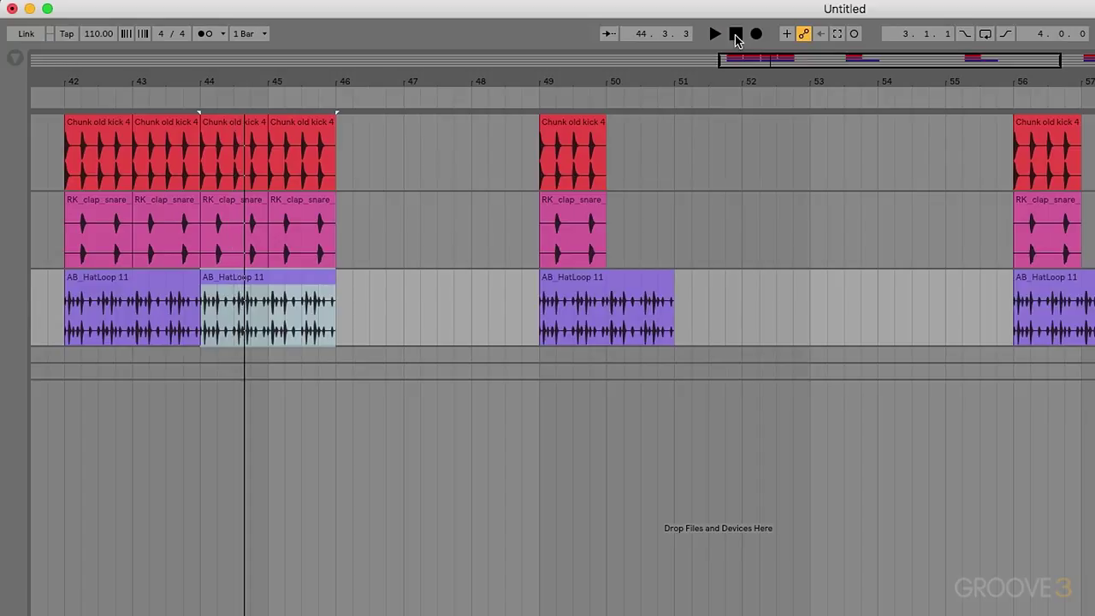
key("space")
left_click(735, 36)
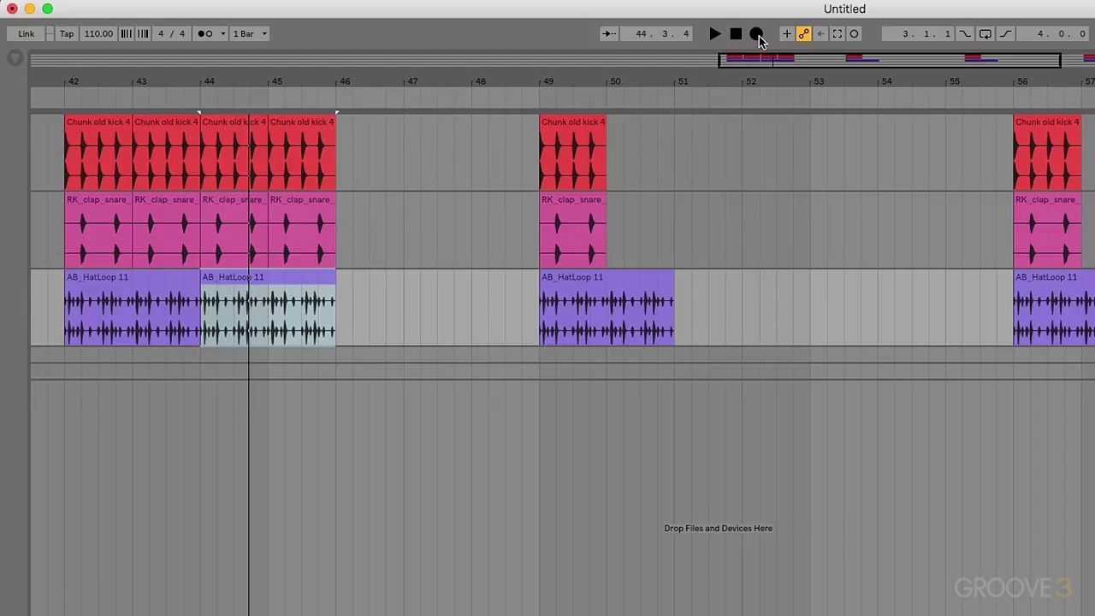
- Put the insert marker at bar 47, then arm and expand the Add Square track
left_click(399, 152)
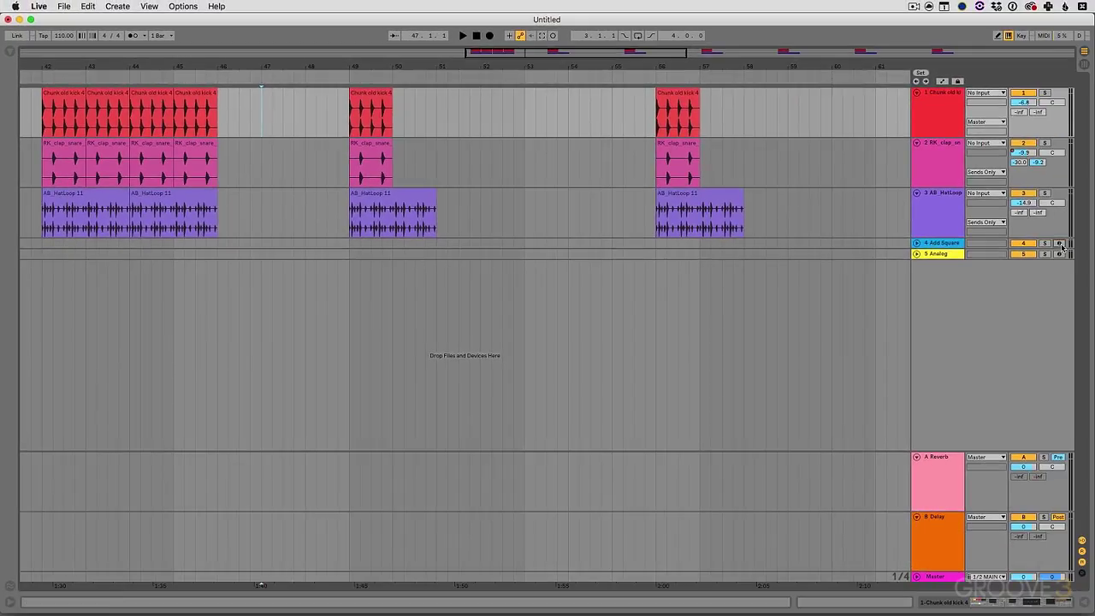
left_click(1060, 245)
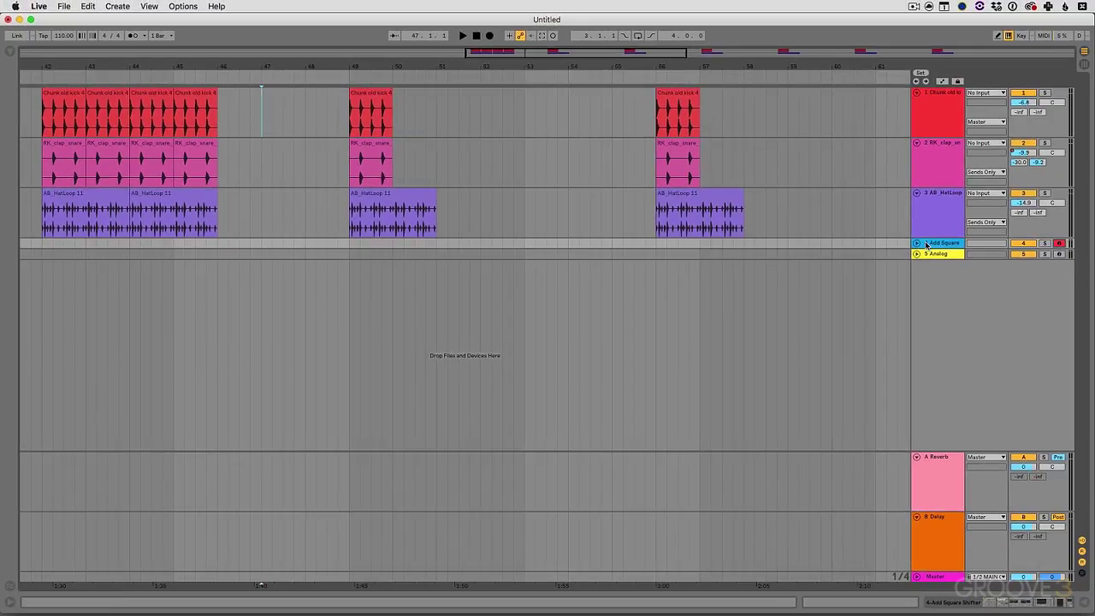
left_click(917, 244)
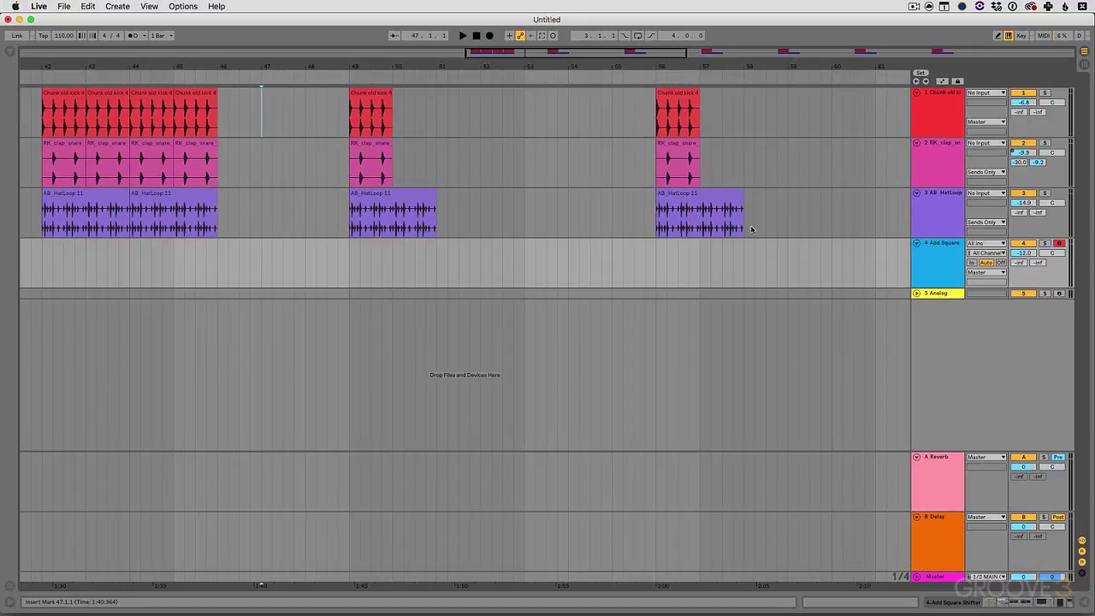
- Record a short take with count-in, then delete the recorded Add Square Shifter clip
left_click(490, 35)
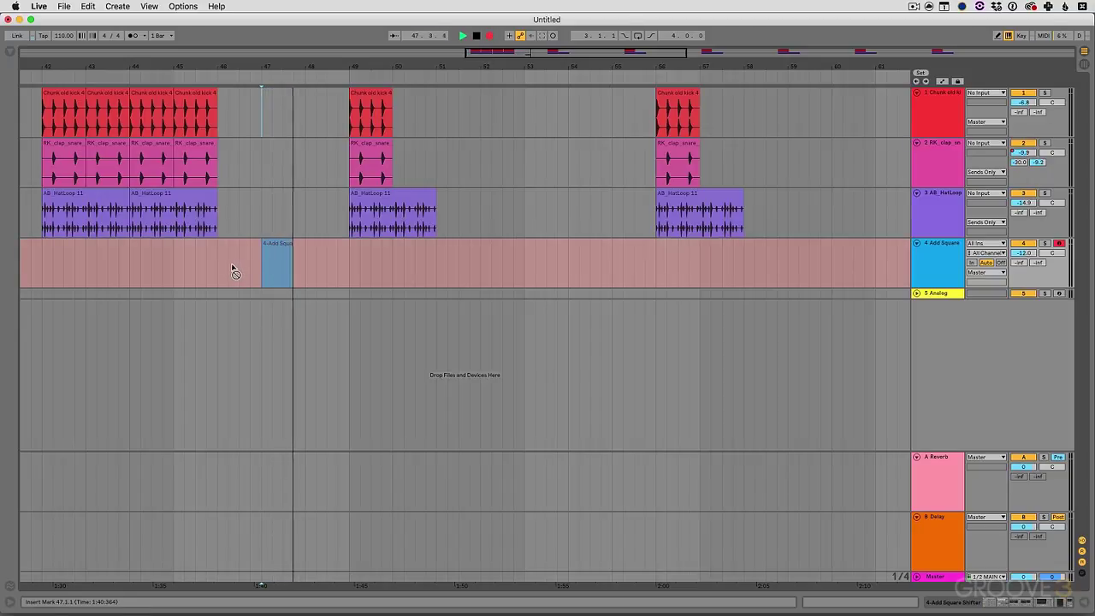
key("space")
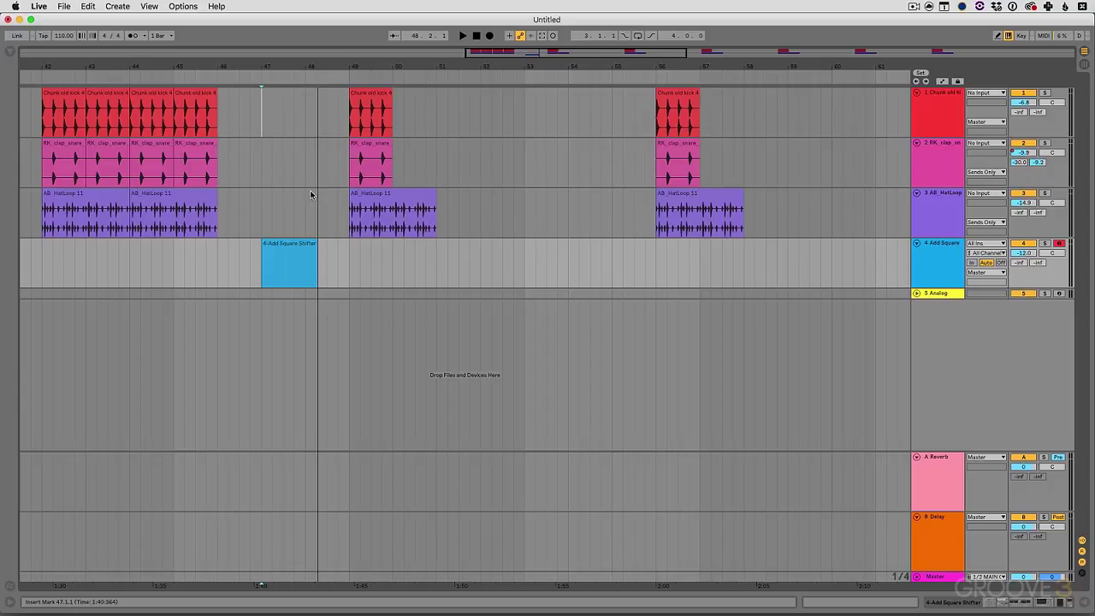
left_click(297, 244)
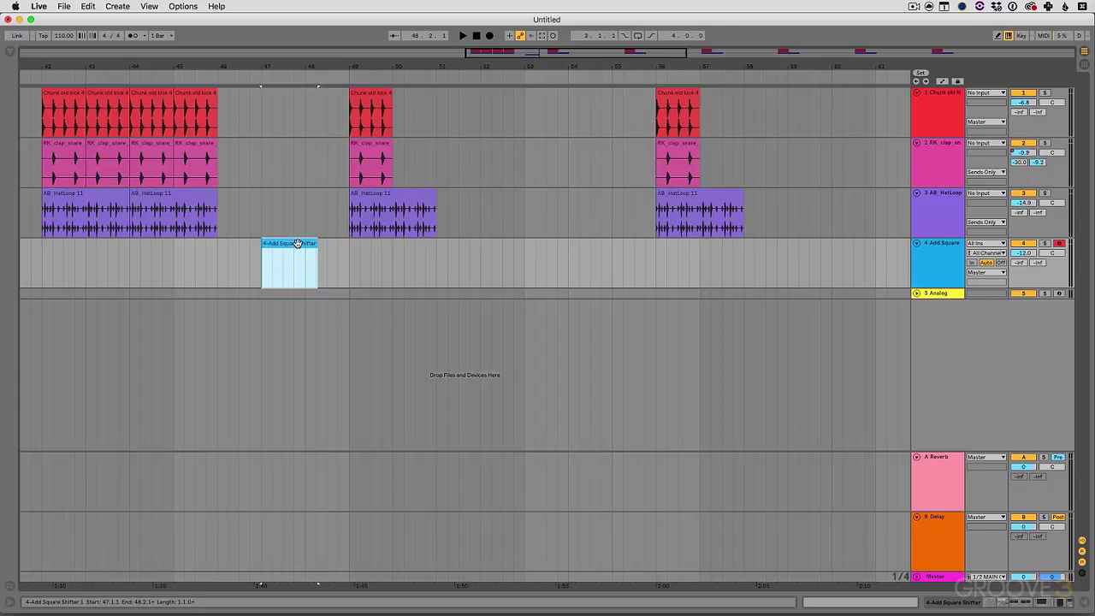
key("Delete")
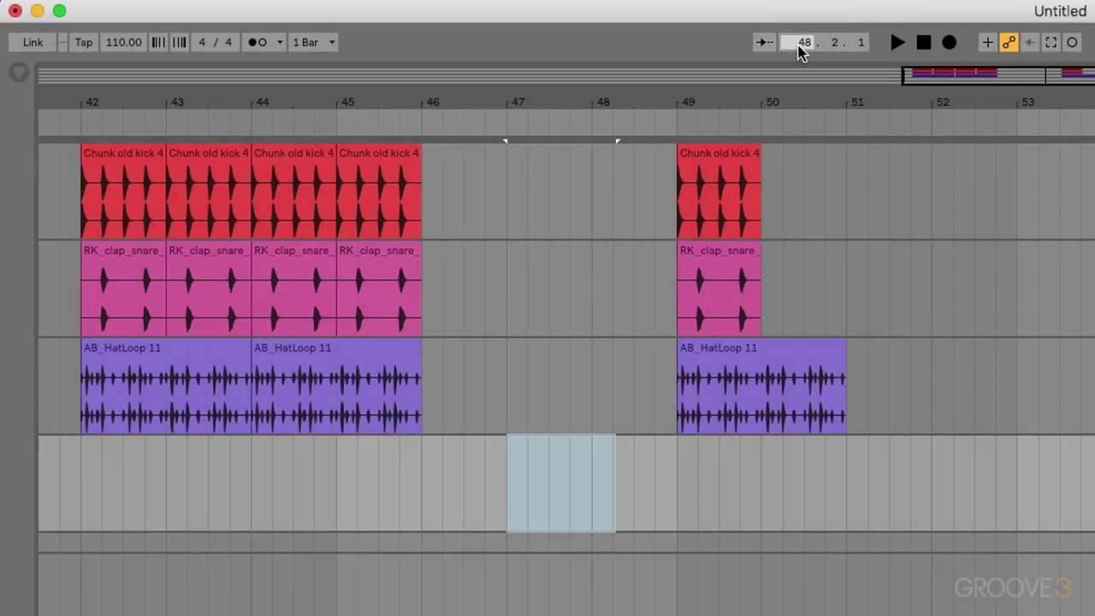
- Place the insert marker at bar 47 and move it to beats 2 and 4, checking the position fields
left_click(510, 202)
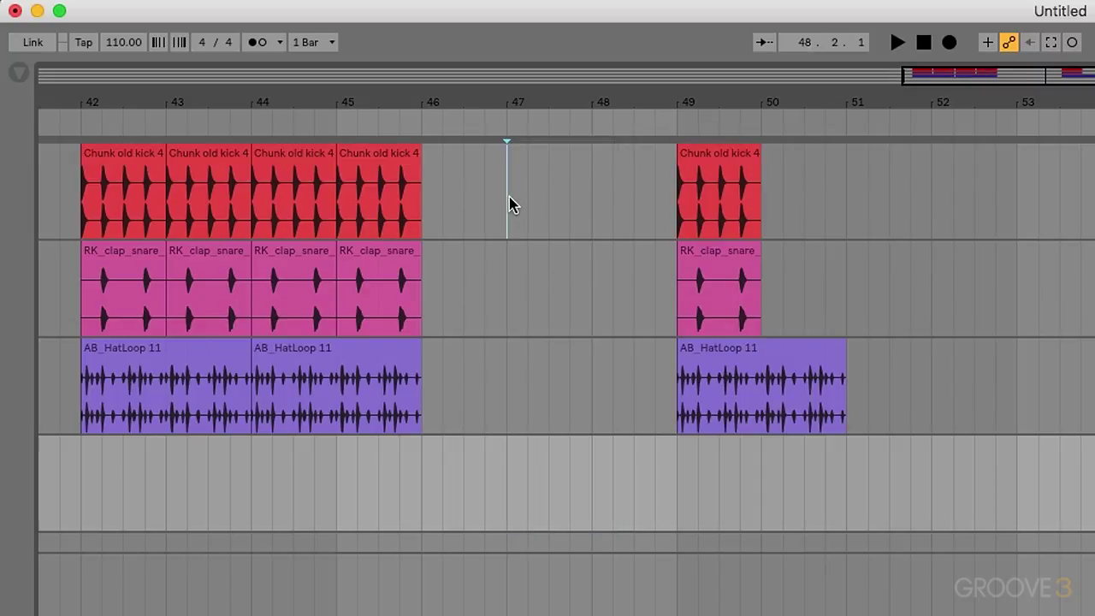
left_click(802, 48)
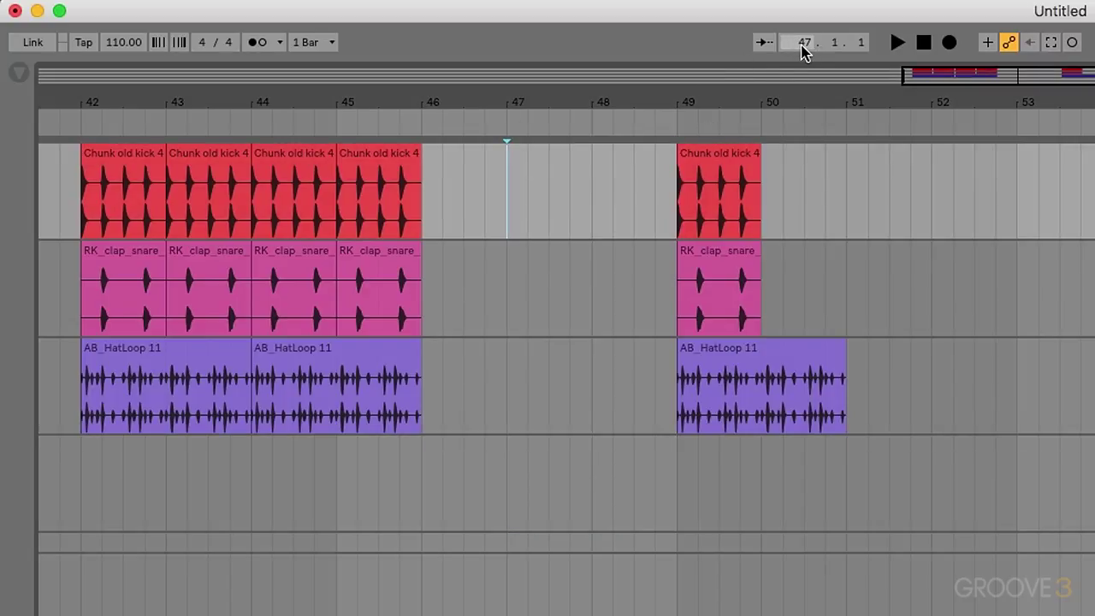
left_click(833, 44)
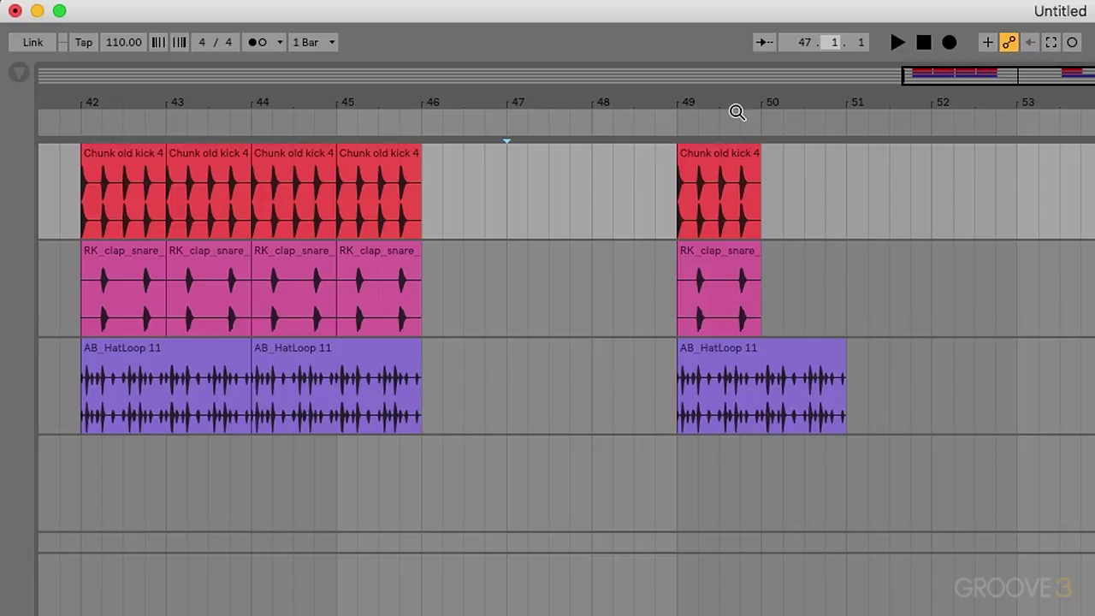
left_click(528, 188)
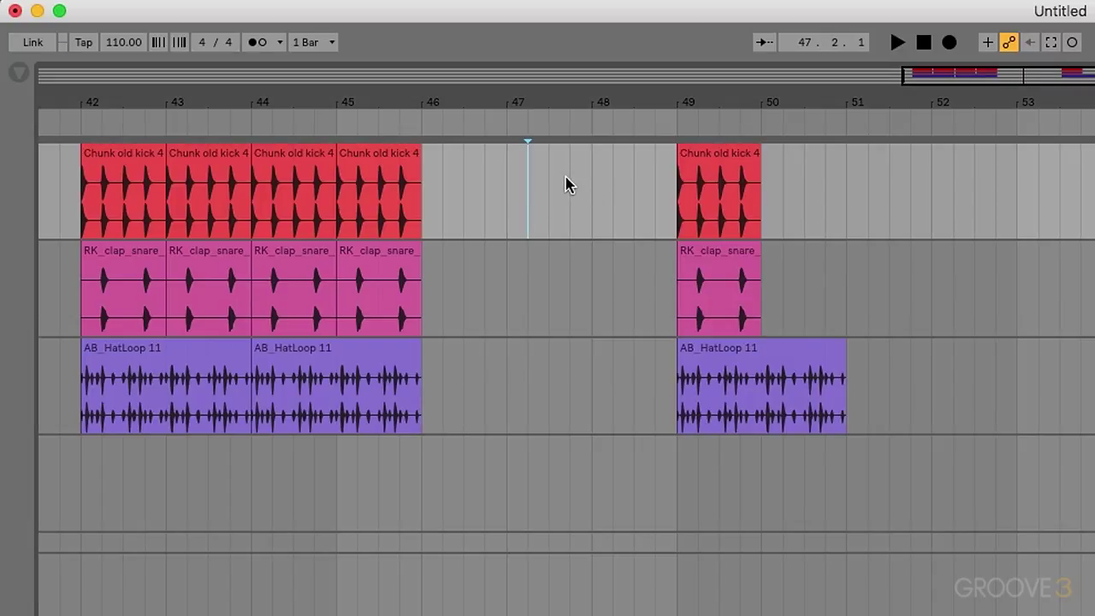
left_click(570, 182)
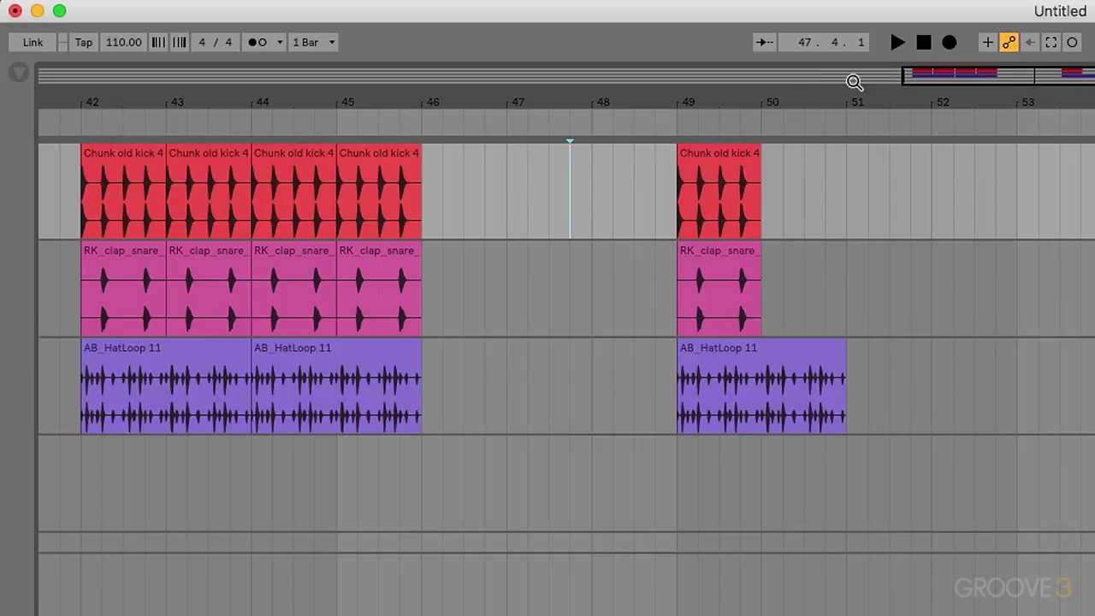
left_click(859, 45)
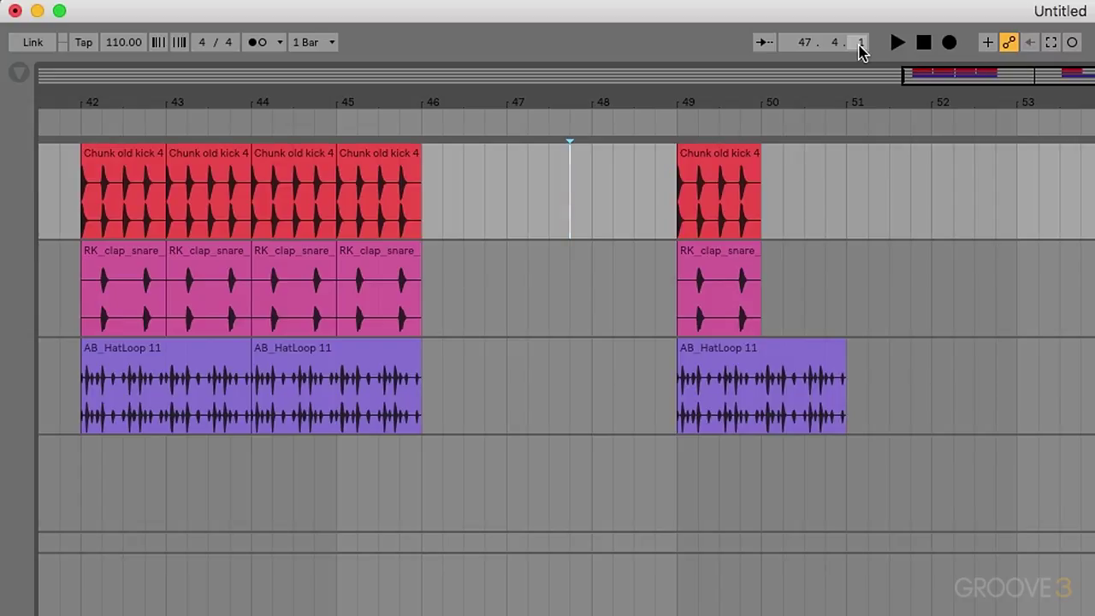
- Zoom in around bar 47.3, fine-tune the insert marker to 47.4.1, then zoom back out
mouse_move(557, 100)
left_mouse_down()
mouse_move(557, 137)
mouse_move(911, 166)
left_mouse_up()
left_click(872, 204)
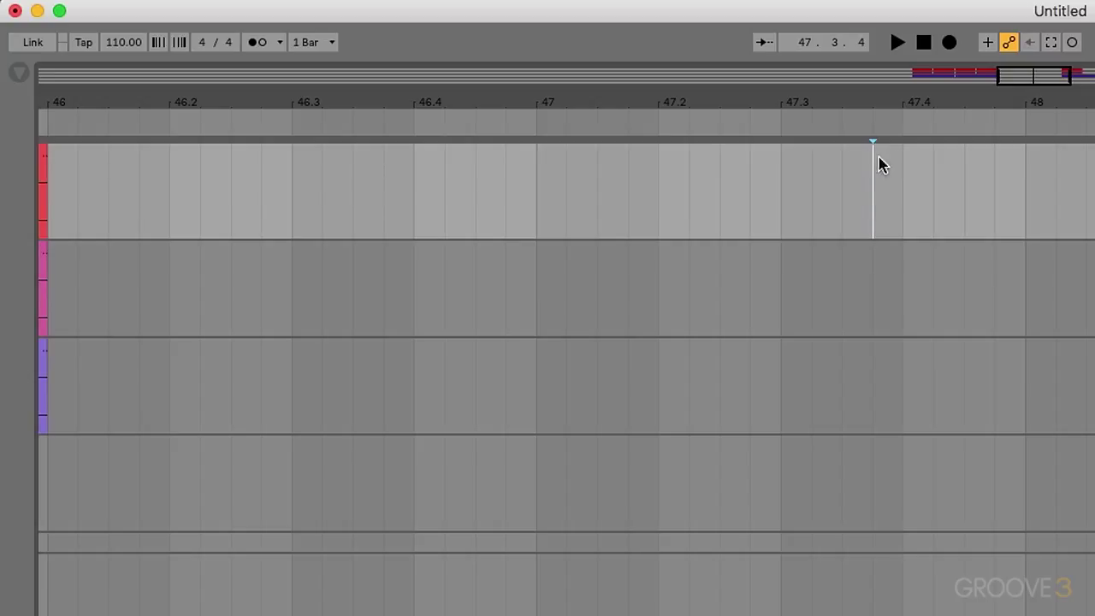
left_click(853, 184)
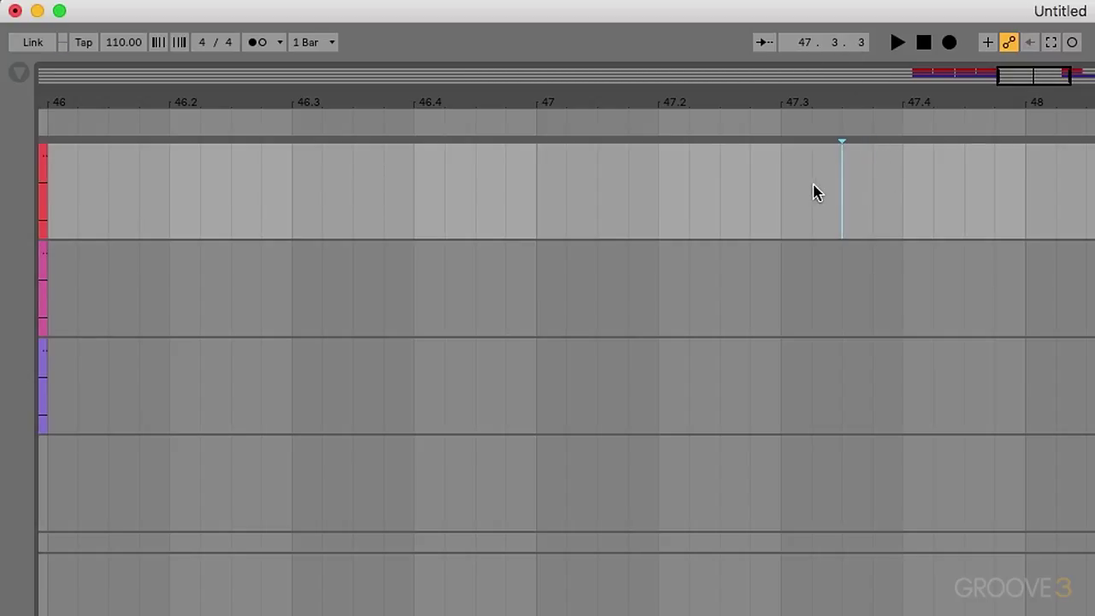
left_click(814, 192)
left_click(838, 192)
left_click(892, 193)
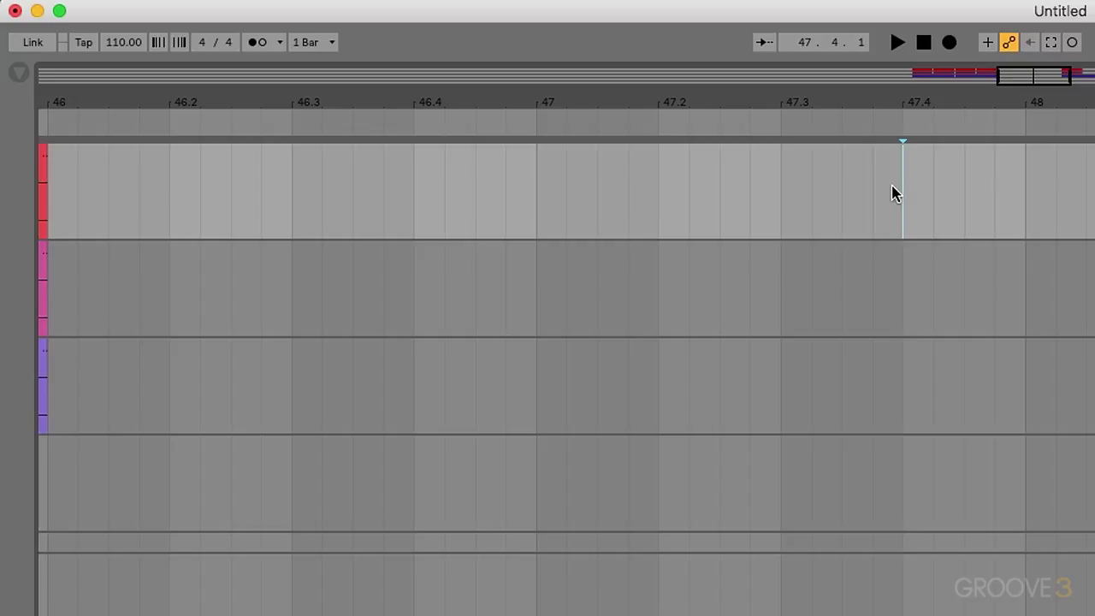
left_click_drag(826, 103, 827, 51)
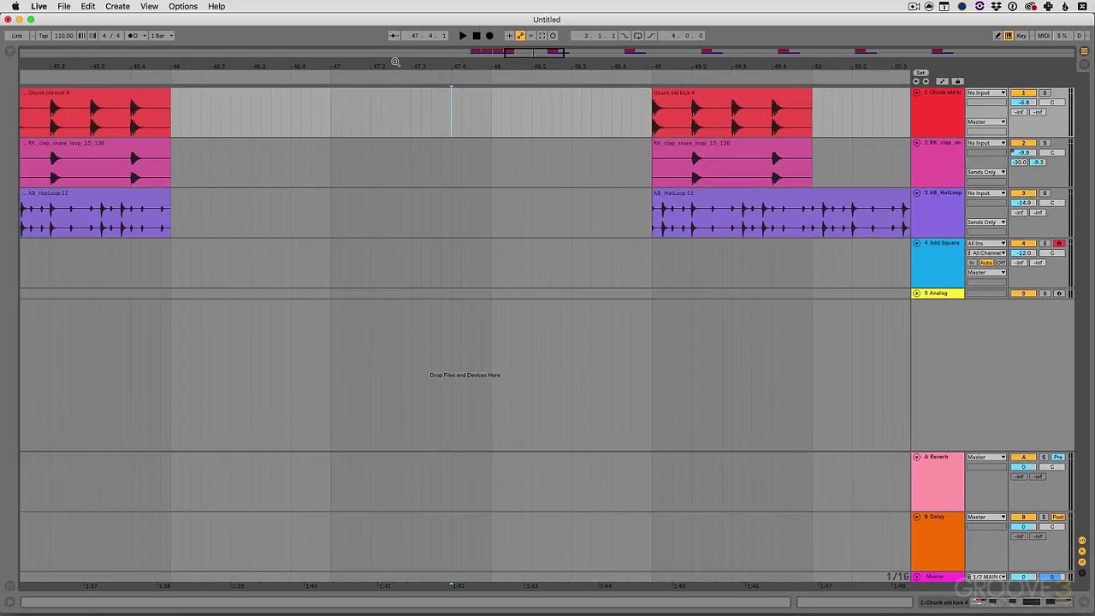
- Compare zoom levels, then switch the arrangement to a Fixed Grid of 1 Bar
key("plus")
key("plus")
key("plus")
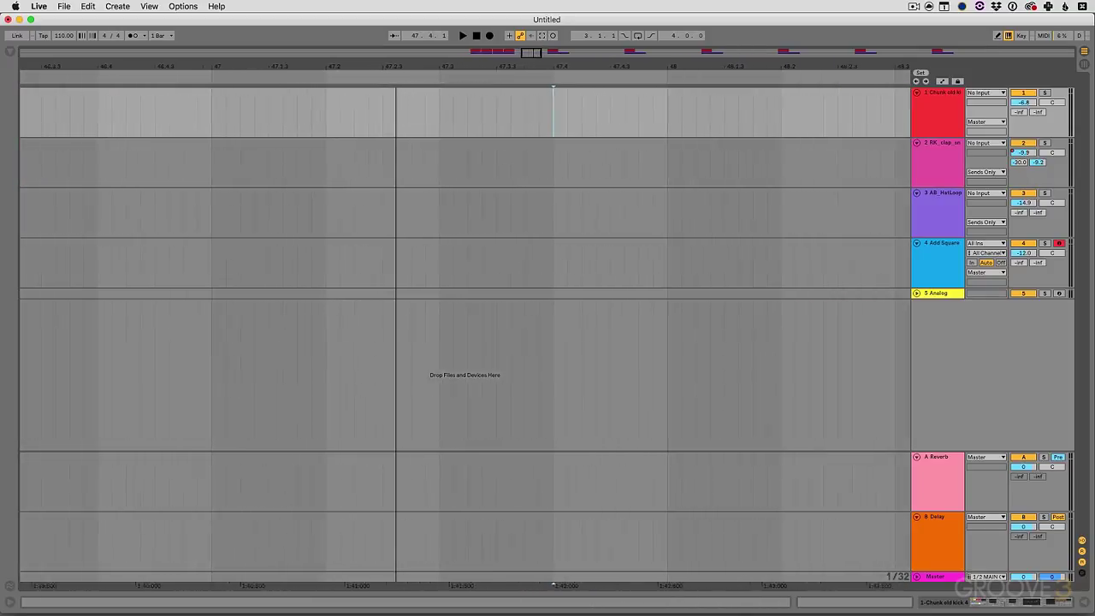
key("minus")
key("minus")
key("minus")
left_click_drag(375, 57, 377, 47)
right_click(397, 144)
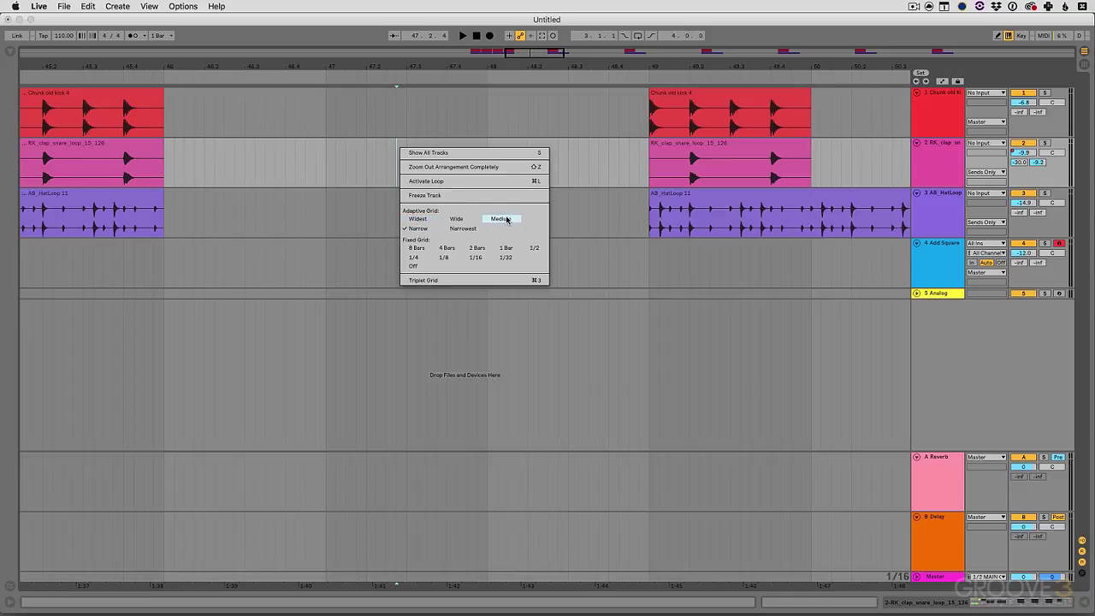
left_click(509, 250)
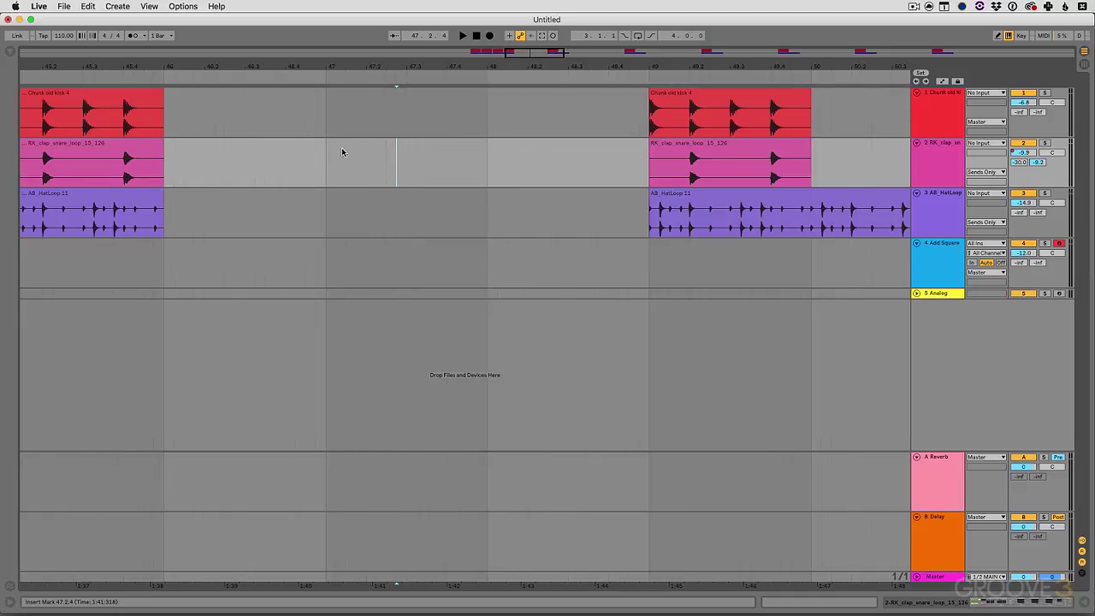
- Zoom out and return the grid to Adaptive Narrow spacing
left_click_drag(398, 77, 406, 145)
right_click(405, 152)
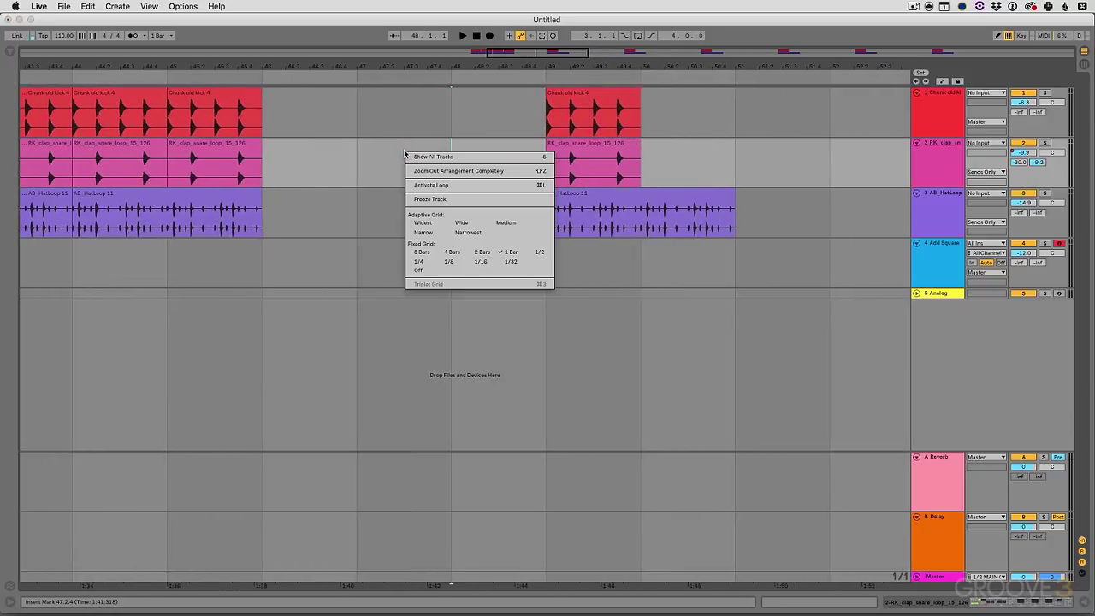
left_click(433, 233)
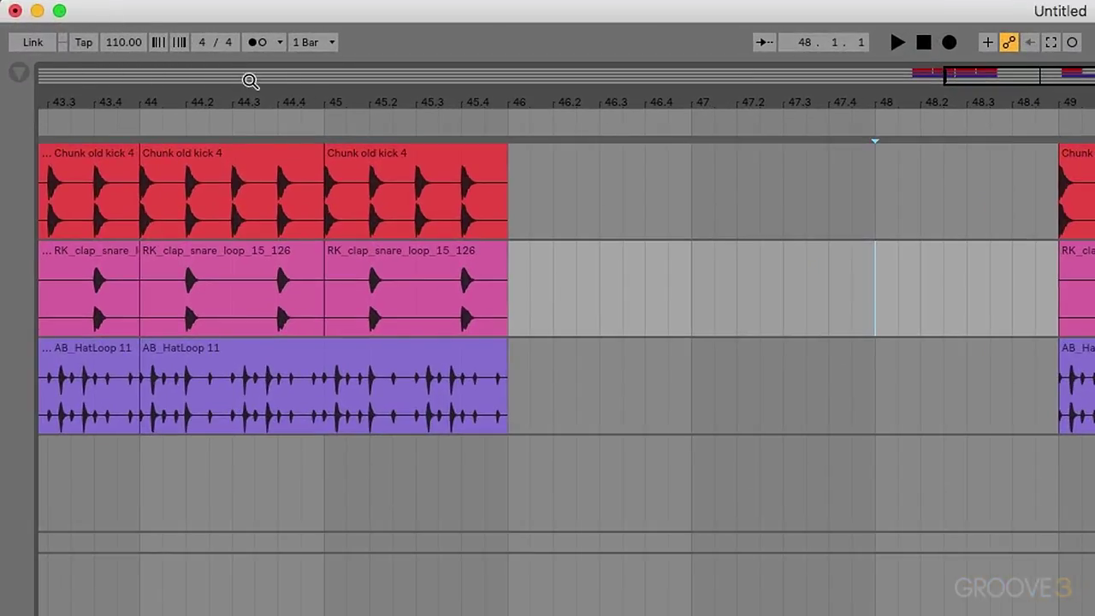
- Select the Chunk old kick 4 clips and loop bars 42–46 around them
left_click(132, 49)
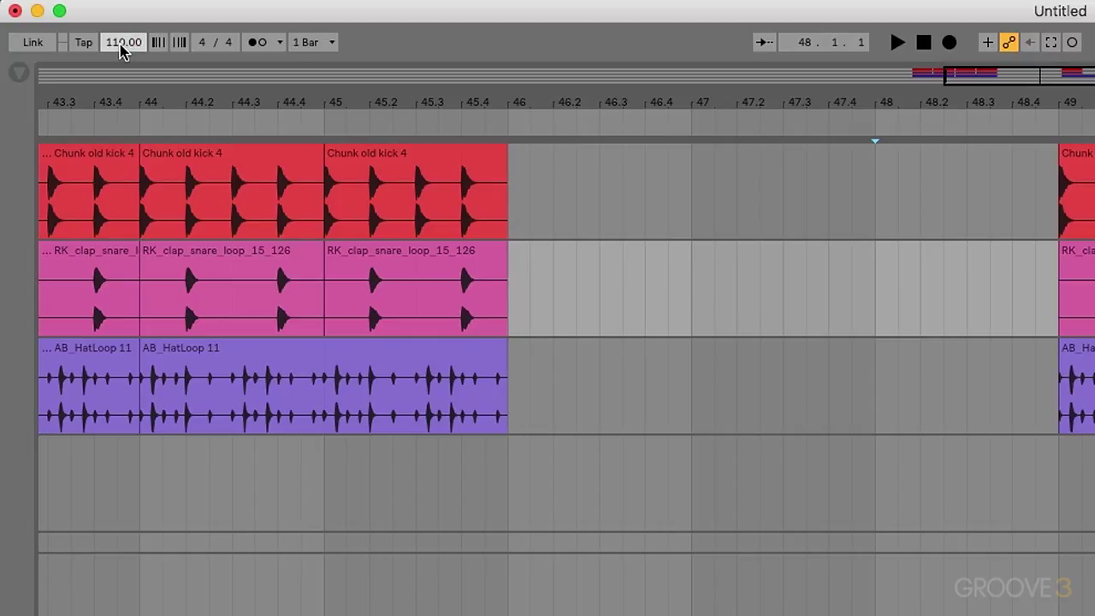
left_click_drag(260, 97, 573, 145)
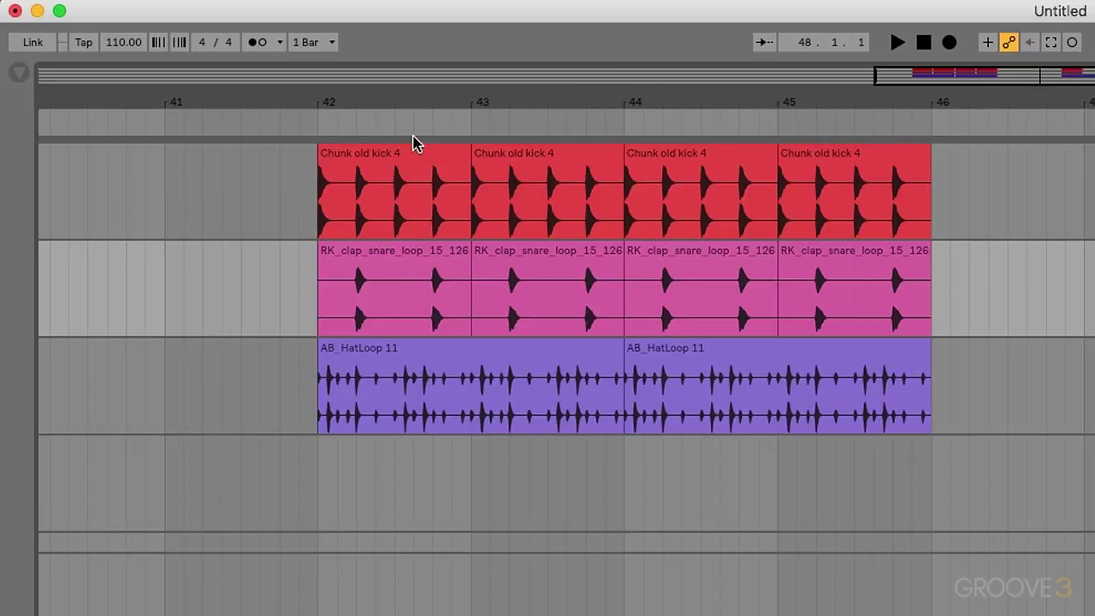
left_click(398, 151)
left_click(847, 161, "shift")
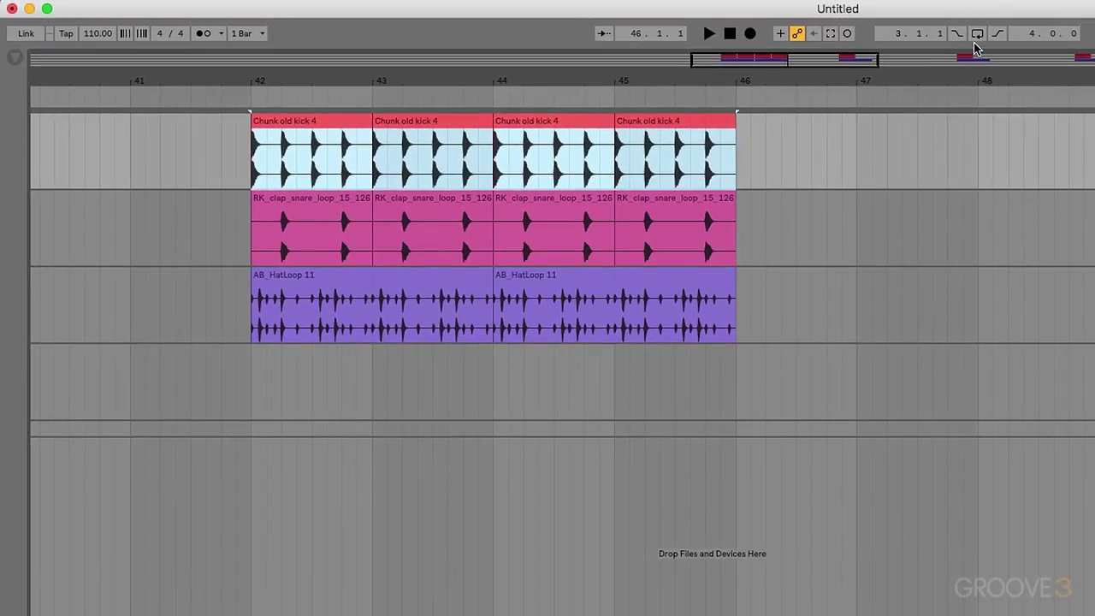
key("super+l")
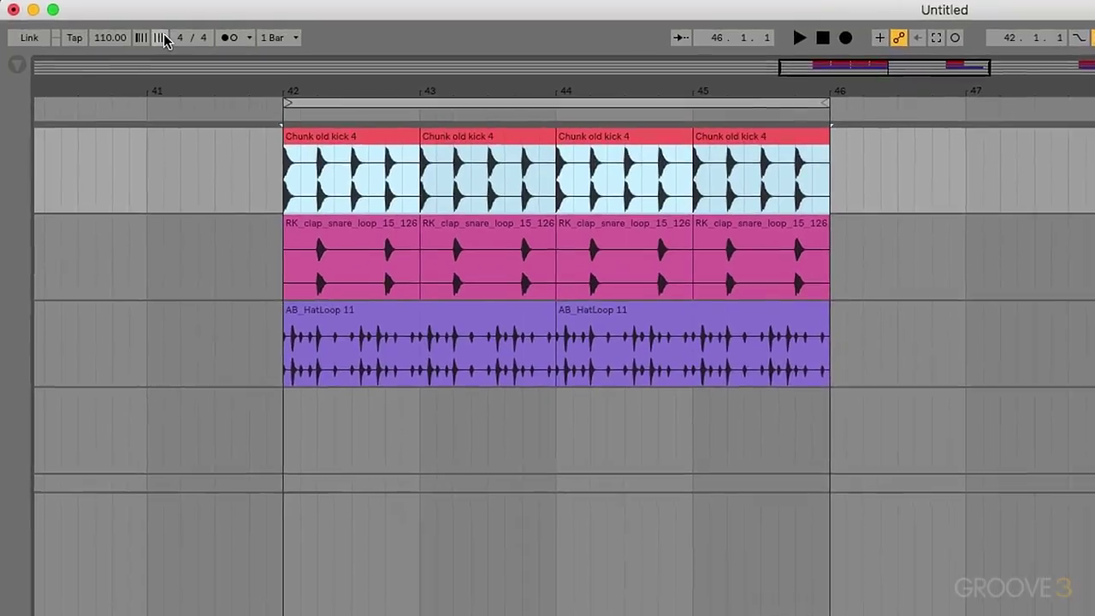
- Play the loop while lowering the tempo to 97 BPM and raising it back to 110
key("space")
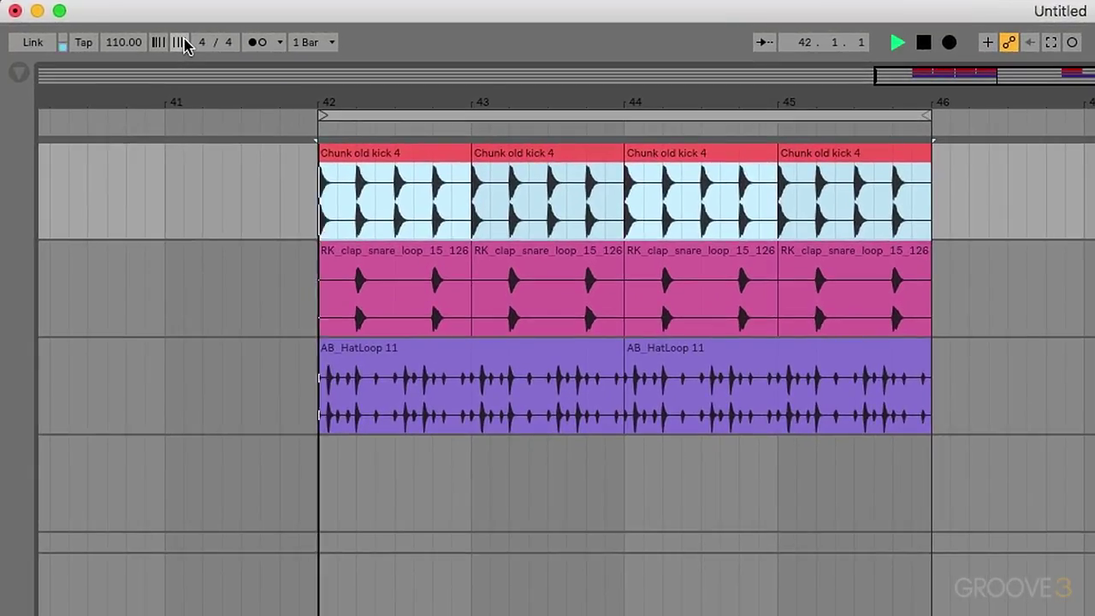
mouse_move(118, 47)
left_mouse_down()
mouse_move(118, 64)
mouse_move(118, 47)
left_mouse_up()
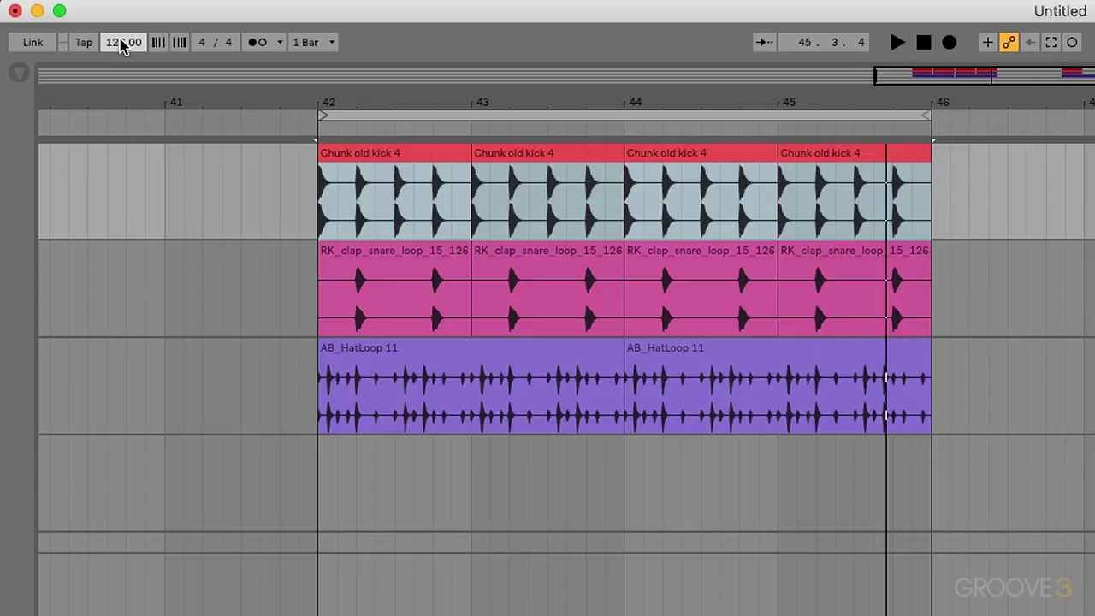
left_click_drag(123, 47, 123, 53)
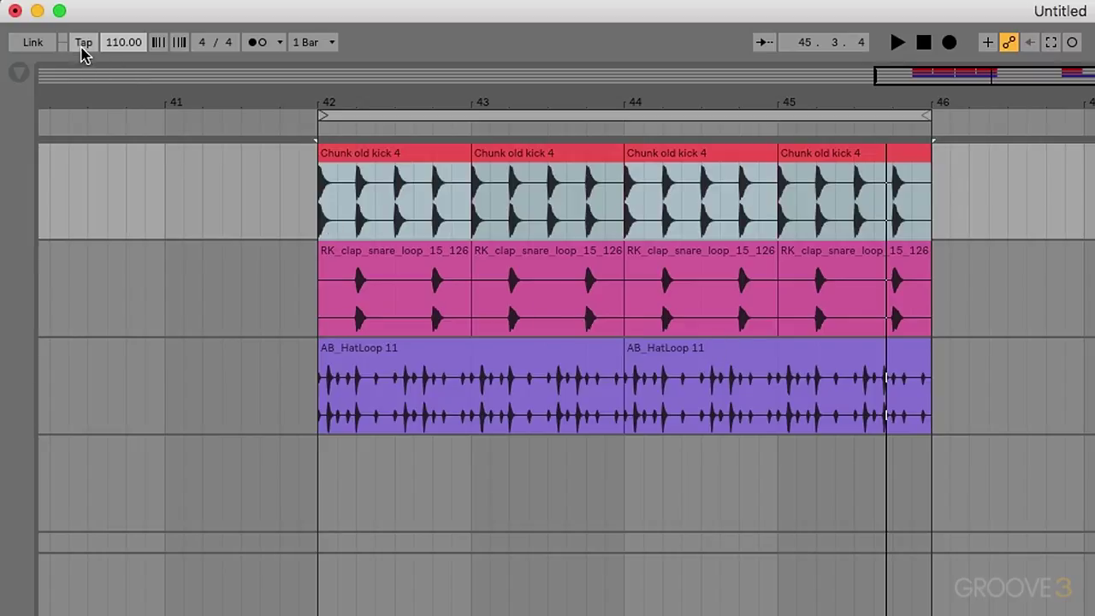
- Tap tempo six times, stop playback, and enable the metronome with tempo at 110.00
left_click(84, 43)
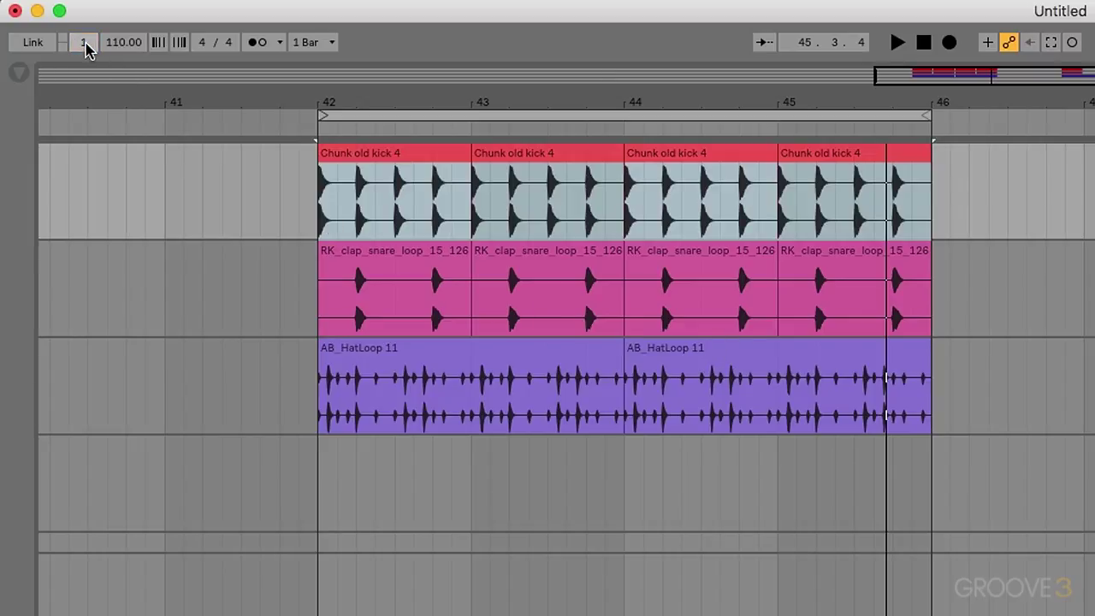
left_click(84, 43)
left_click(85, 42)
left_click(85, 43)
left_click(84, 43)
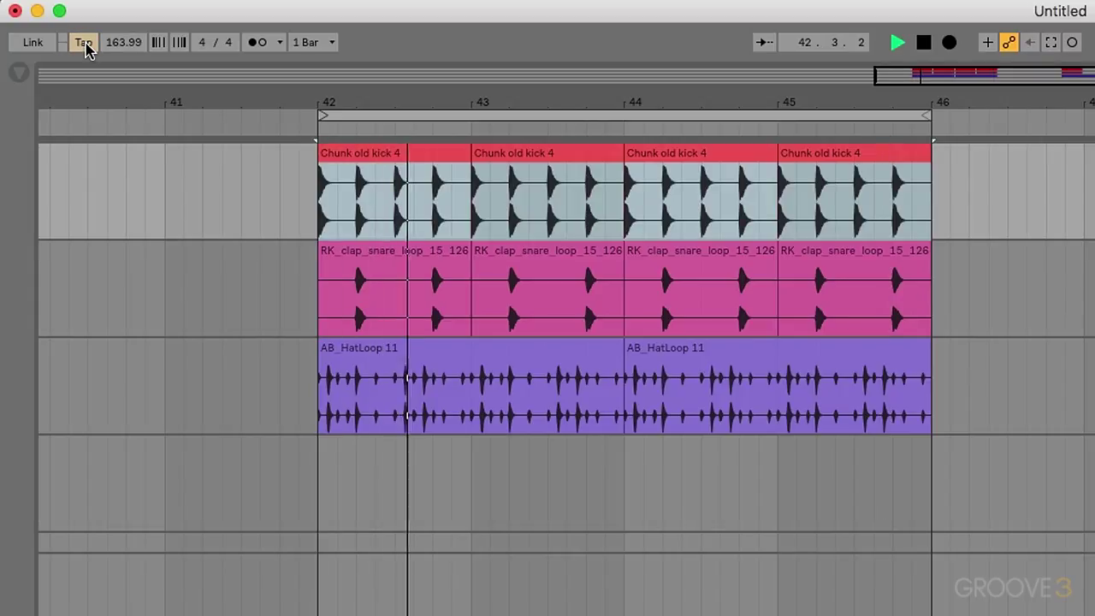
left_click(85, 43)
left_click(85, 43)
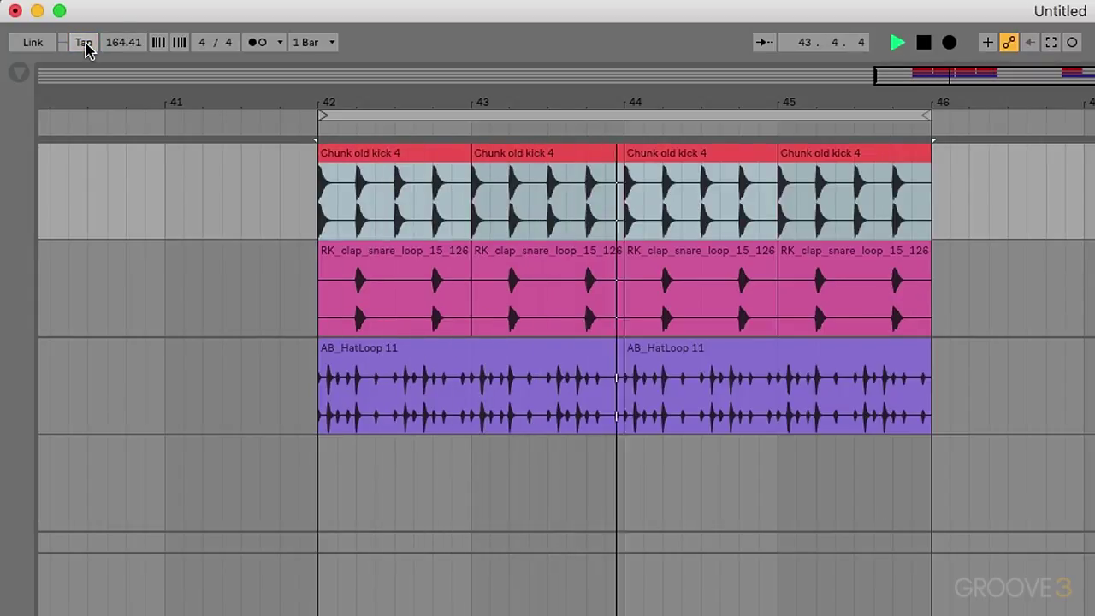
key("space")
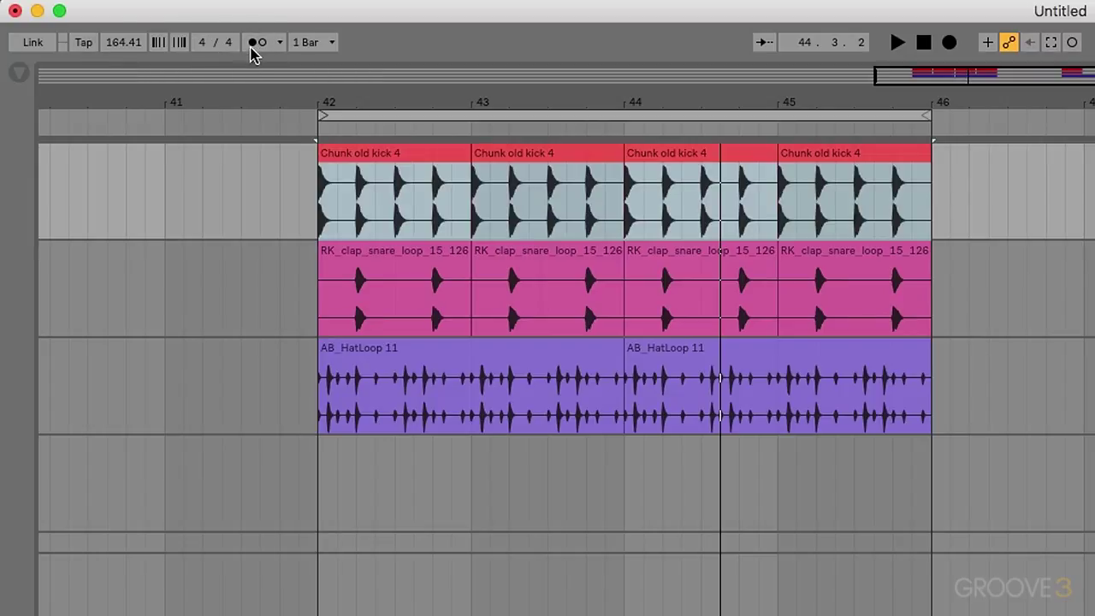
left_click(255, 45)
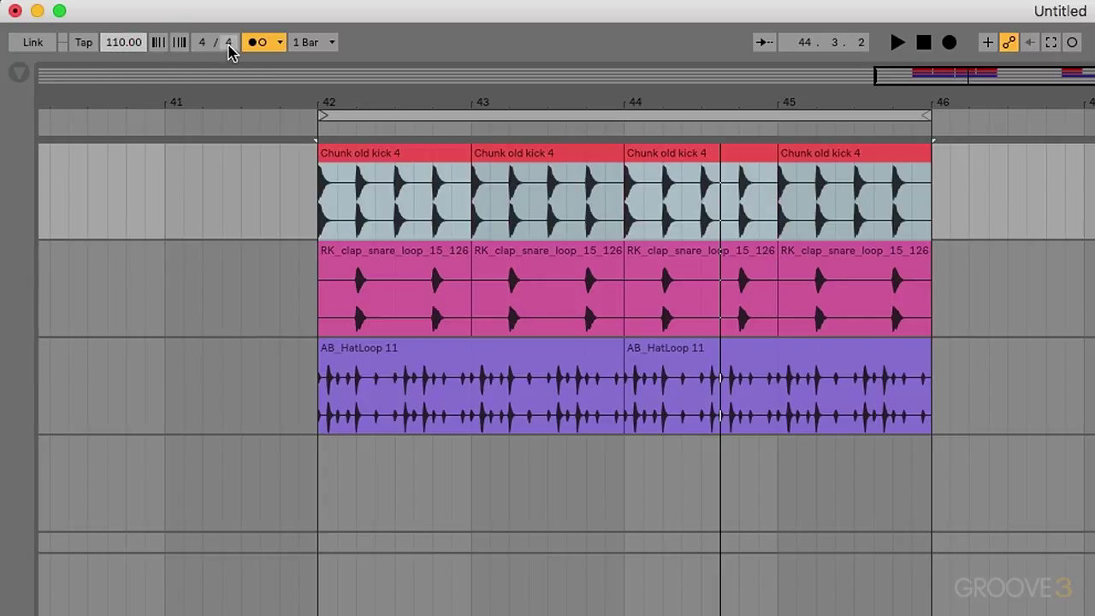
key("space")
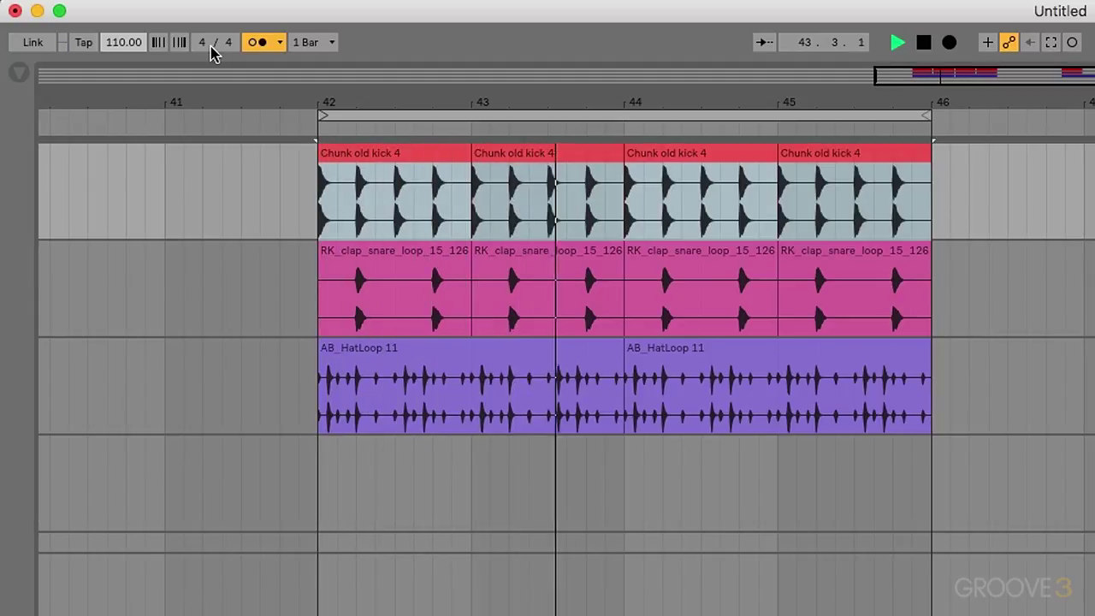
left_click(203, 43)
type("3")
key("Return")
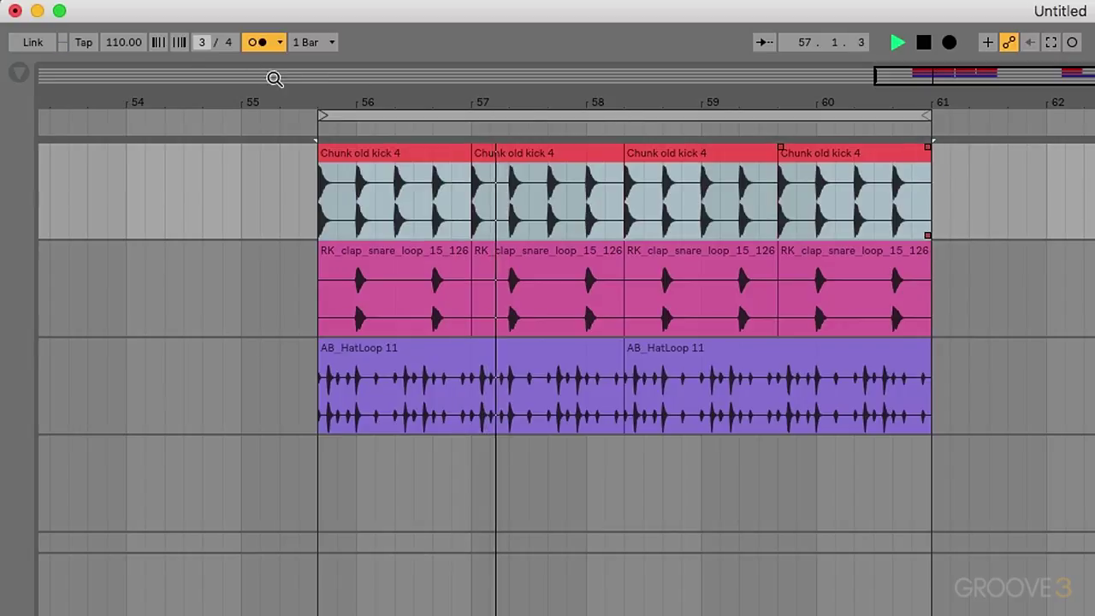
left_click(204, 48)
type("4")
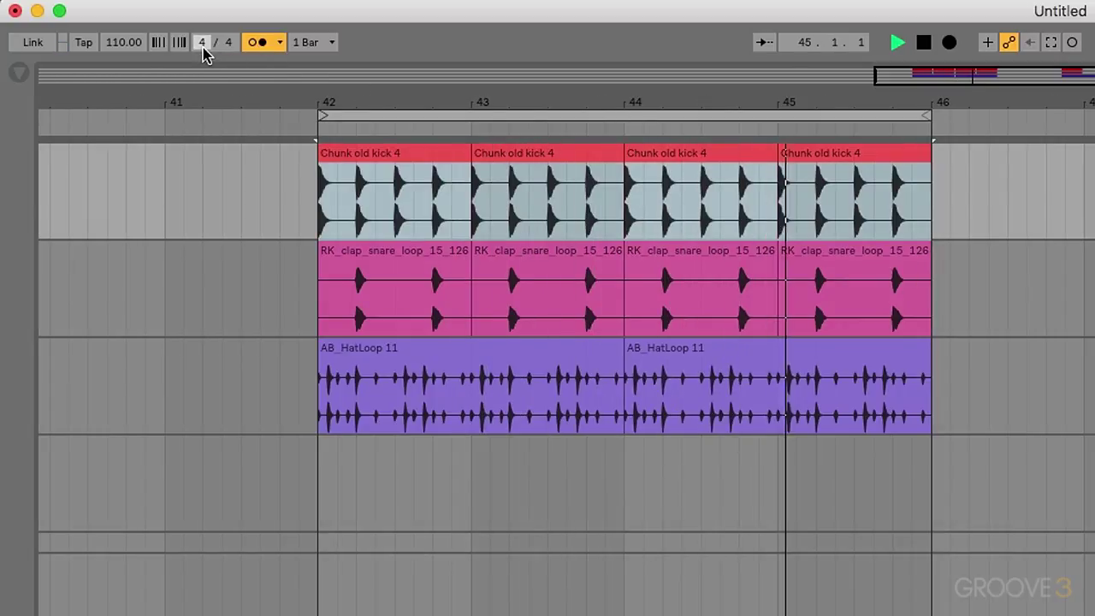
key("space")
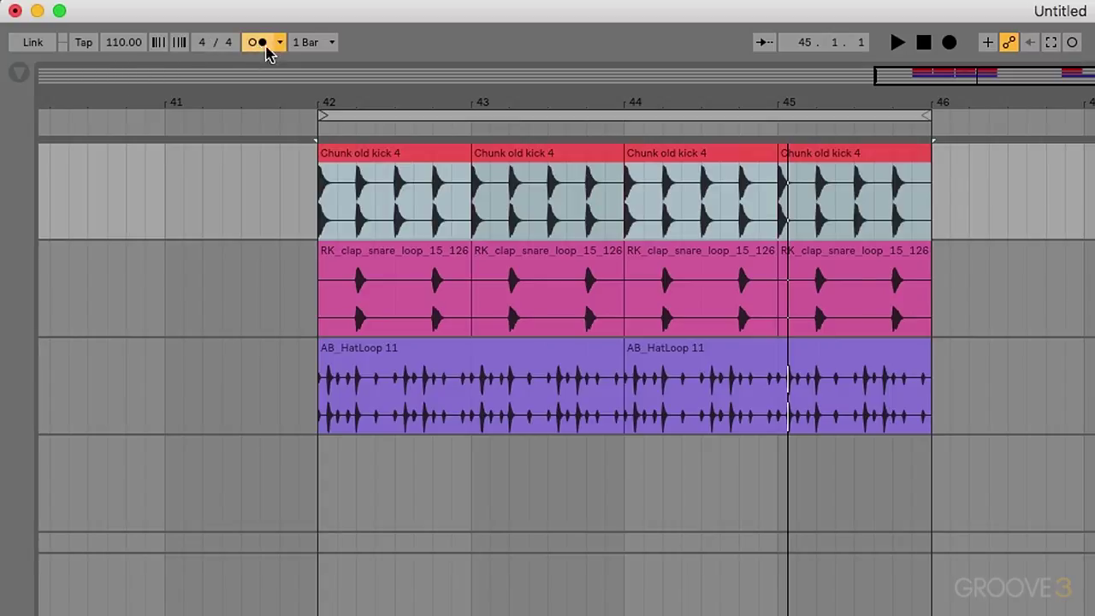
- Record a short clip just past bar 46 after a one-bar count-in
left_click(279, 43)
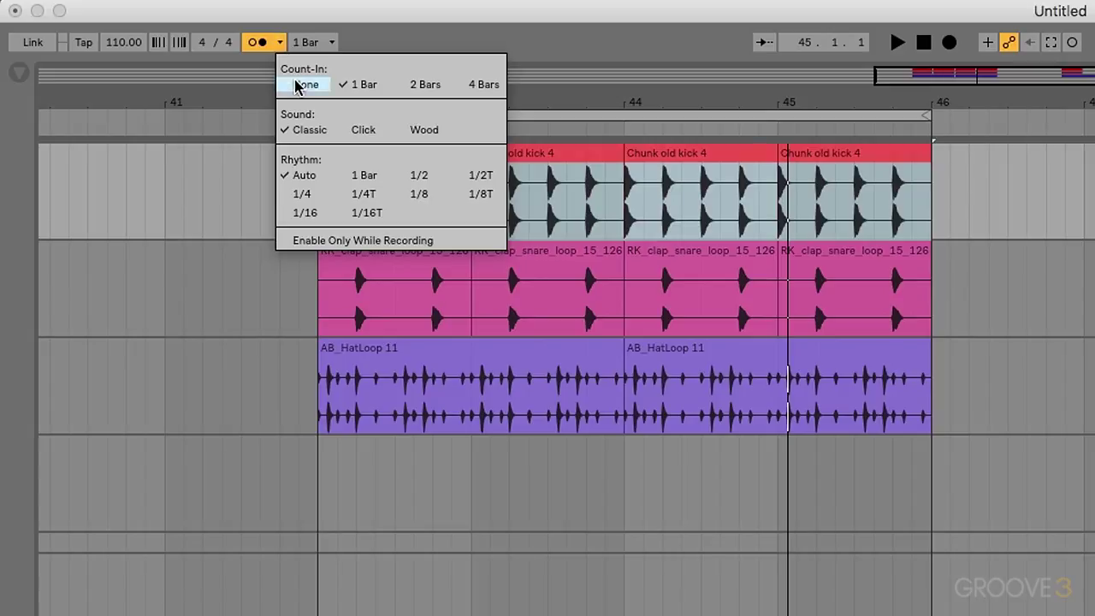
left_click(1007, 161)
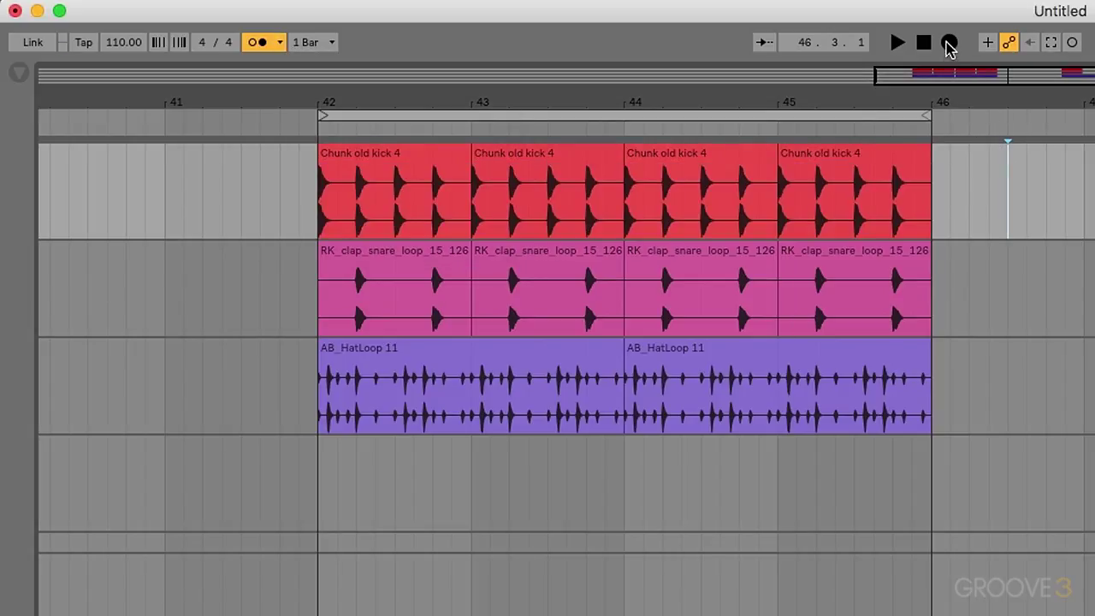
left_click(948, 43)
left_click(924, 43)
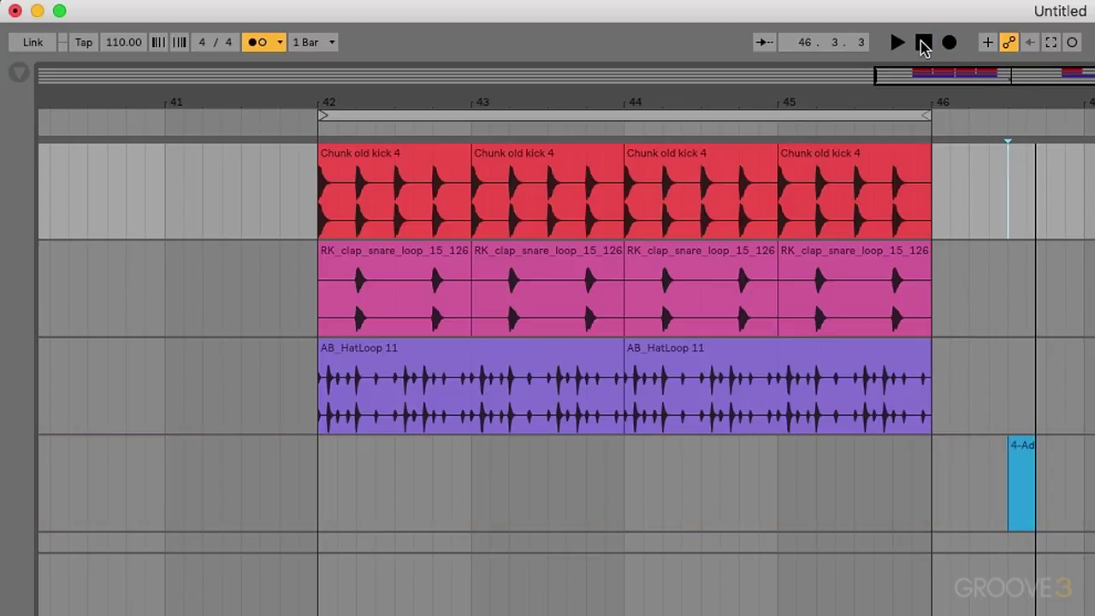
- Select bars 42–46 across all tracks and play them
left_click(280, 43)
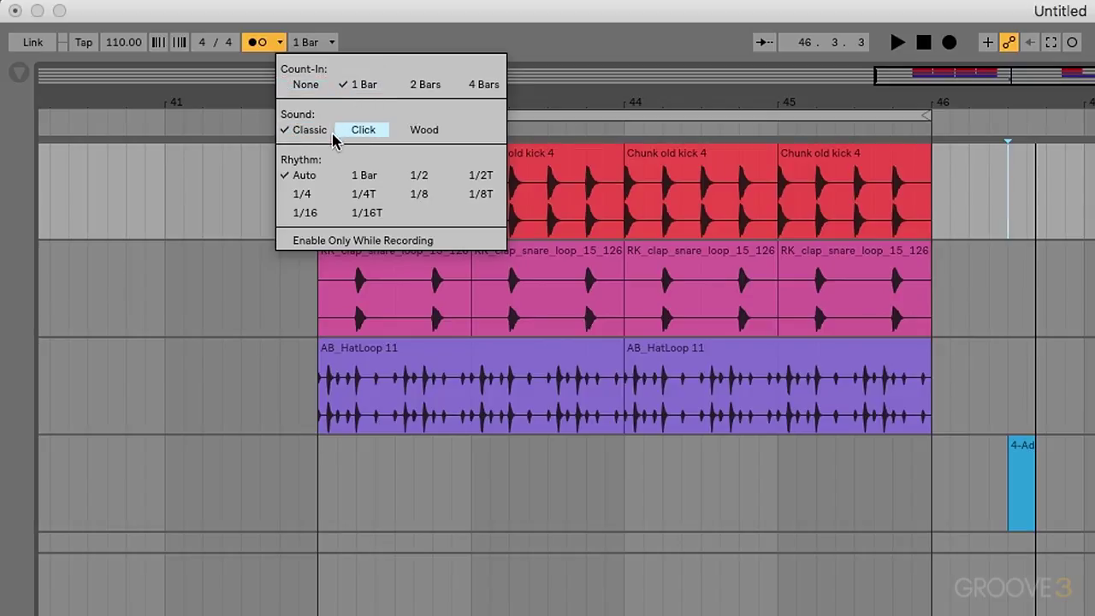
left_click(1067, 254)
left_click(869, 115)
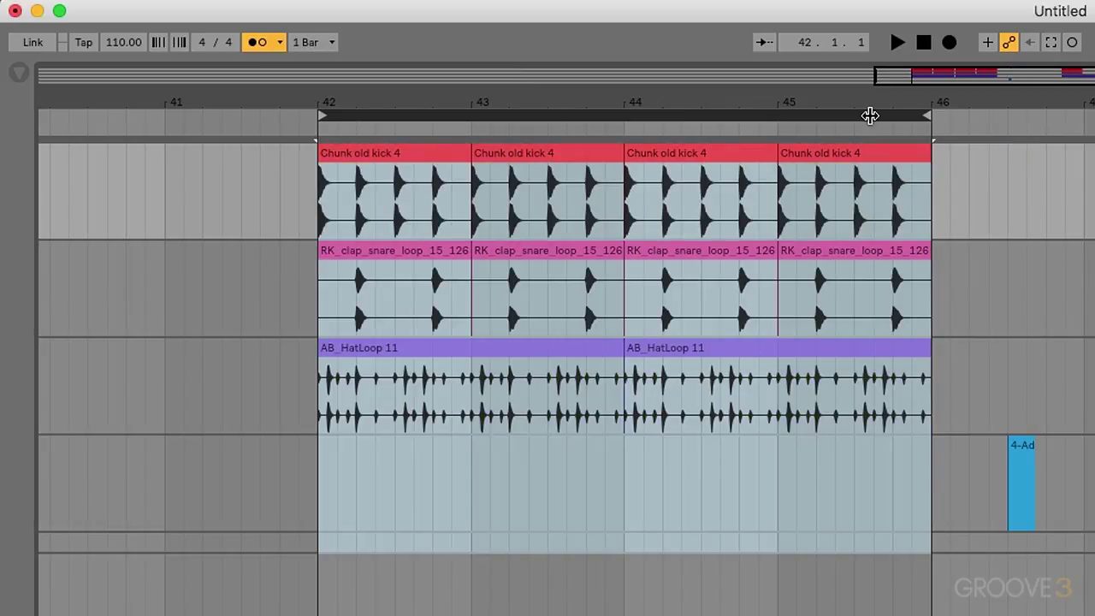
key("space")
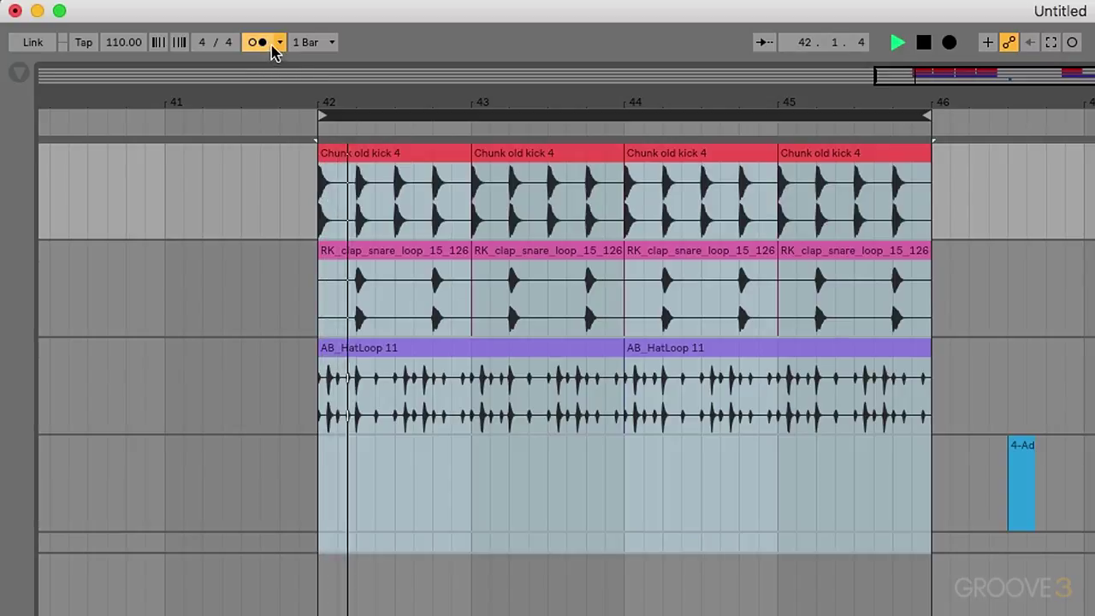
- Switch the metronome sound to Click and restart playback near bar 41
left_click(279, 42)
left_click(362, 128)
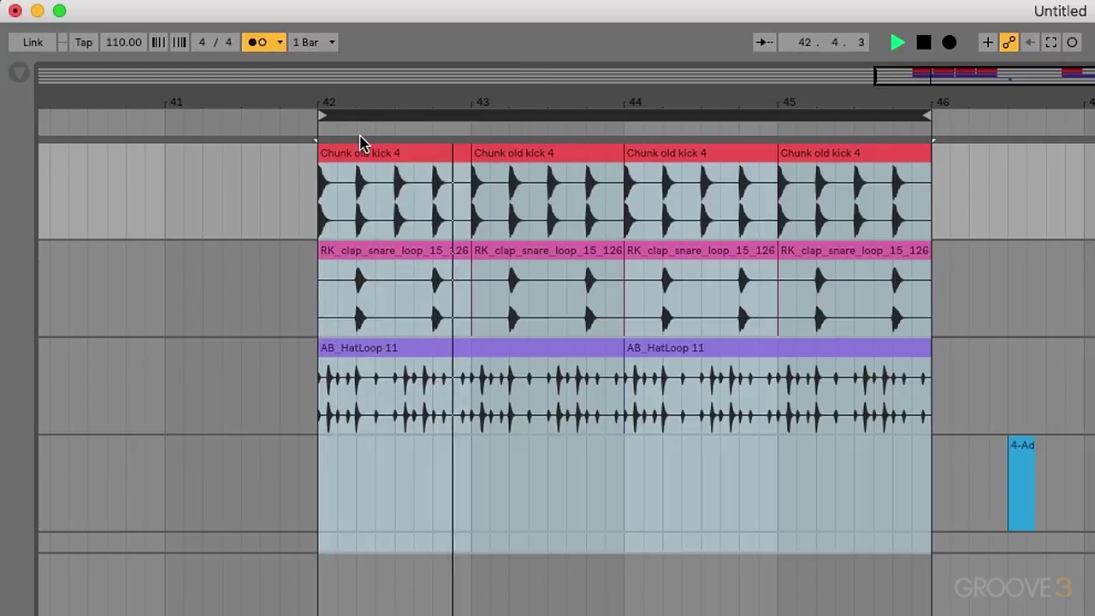
left_click(279, 42)
left_click(360, 130)
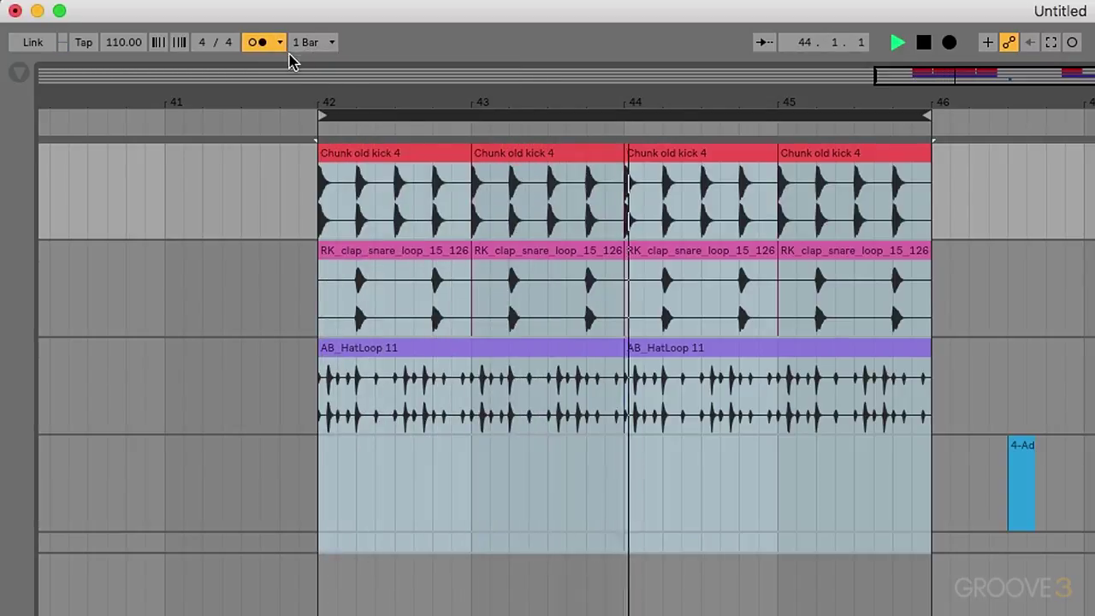
left_click(143, 198)
key("space")
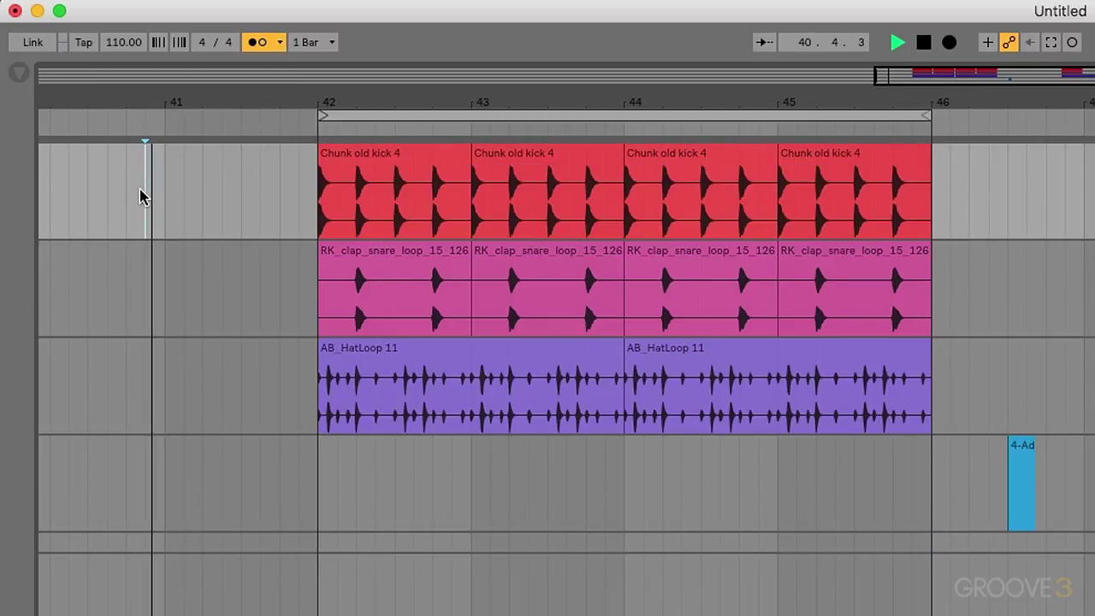
- Try the Wood metronome sound, then settle on Classic
left_click(279, 42)
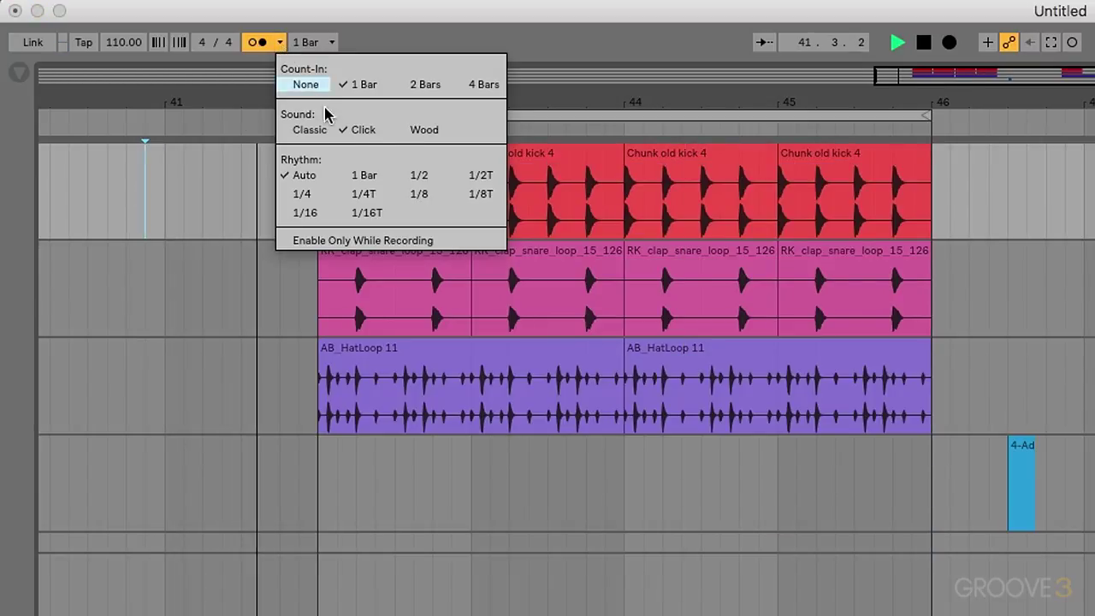
left_click(420, 129)
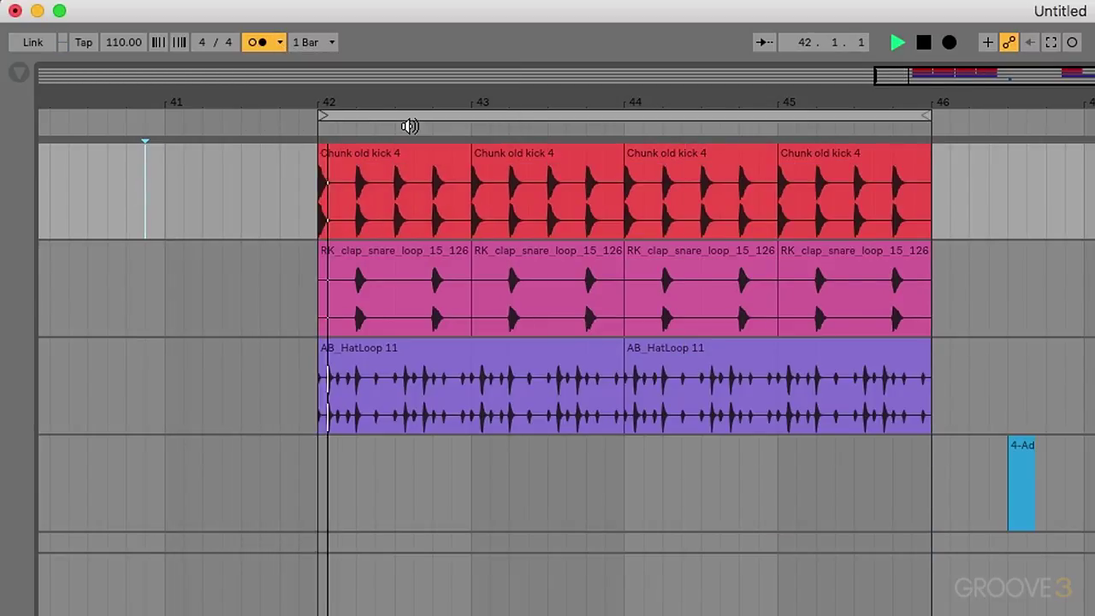
left_click(280, 42)
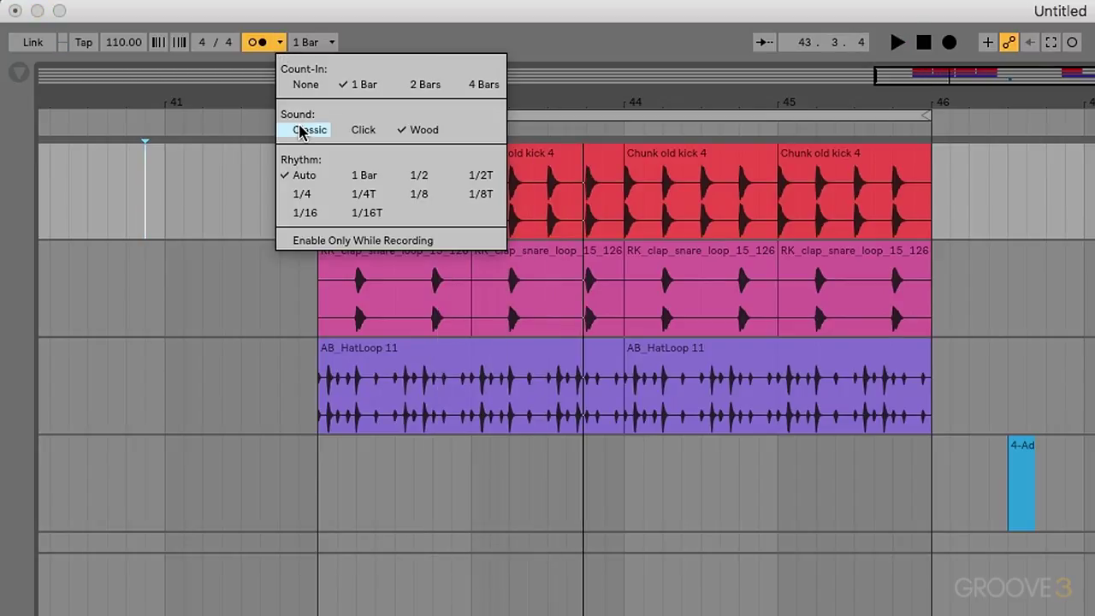
left_click(308, 129)
- Select bars 42–46 on all tracks and start playing them
left_click(281, 42)
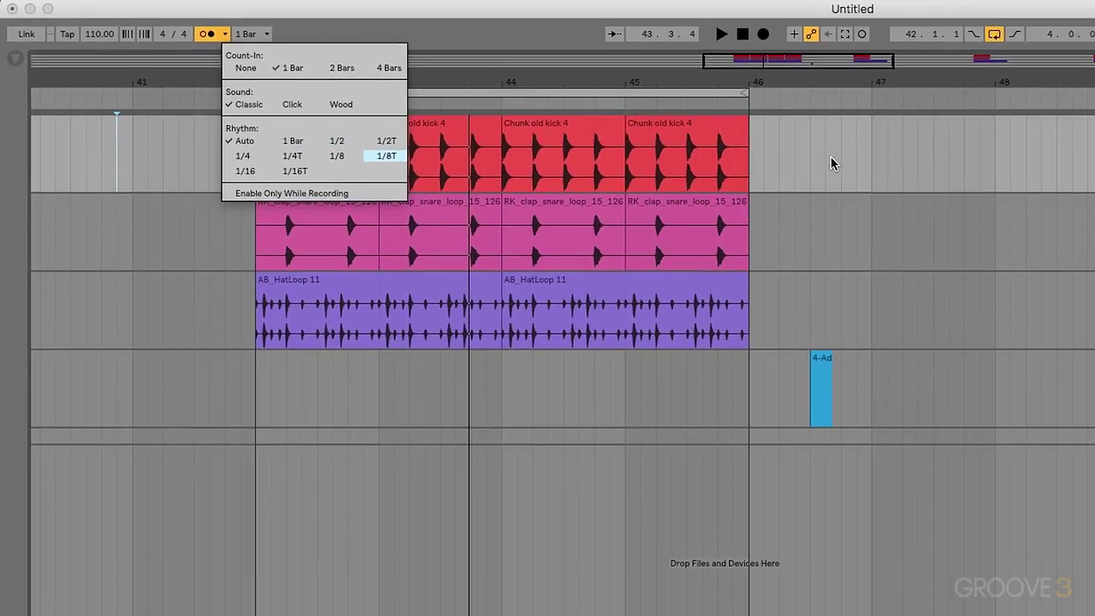
left_click(831, 157)
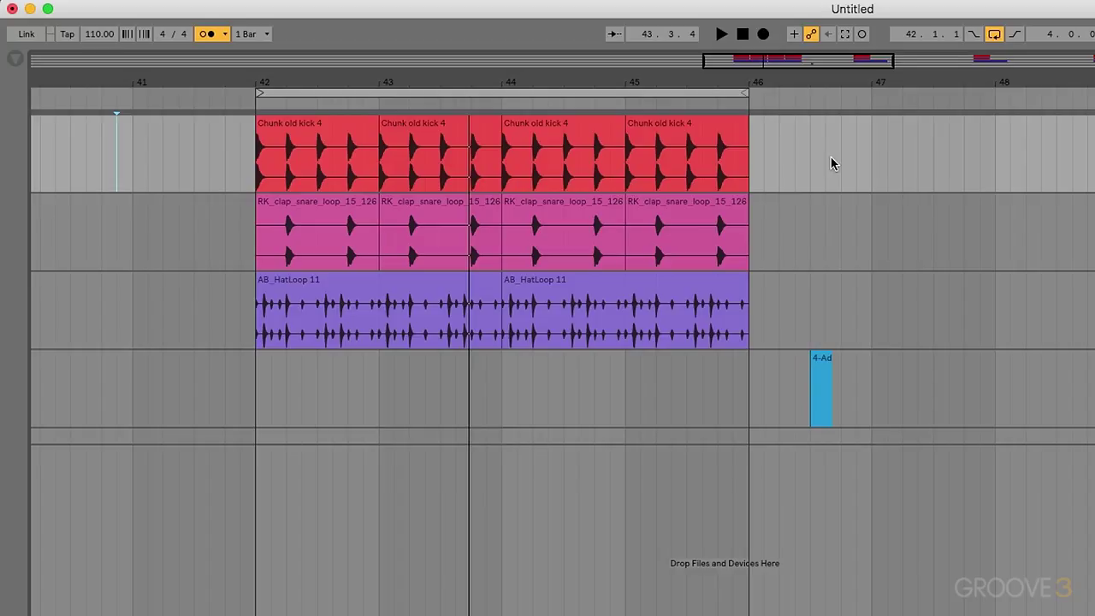
left_click_drag(867, 150, 964, 152)
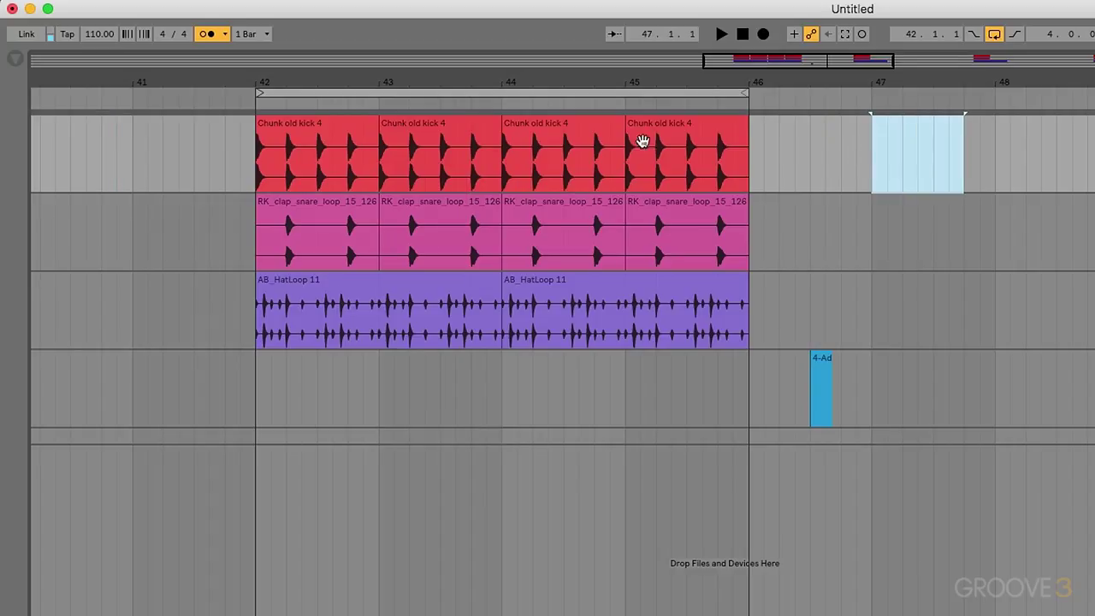
left_click(342, 104)
key("space")
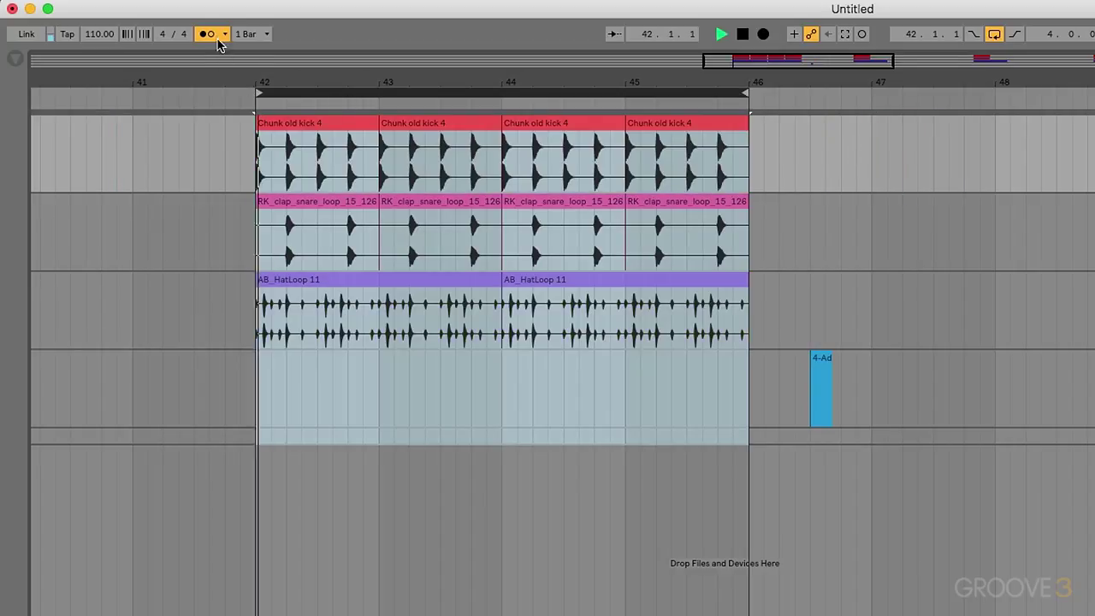
- Try metronome rhythms of 1/8, 1/16 and 1/4 during playback
left_click(224, 34)
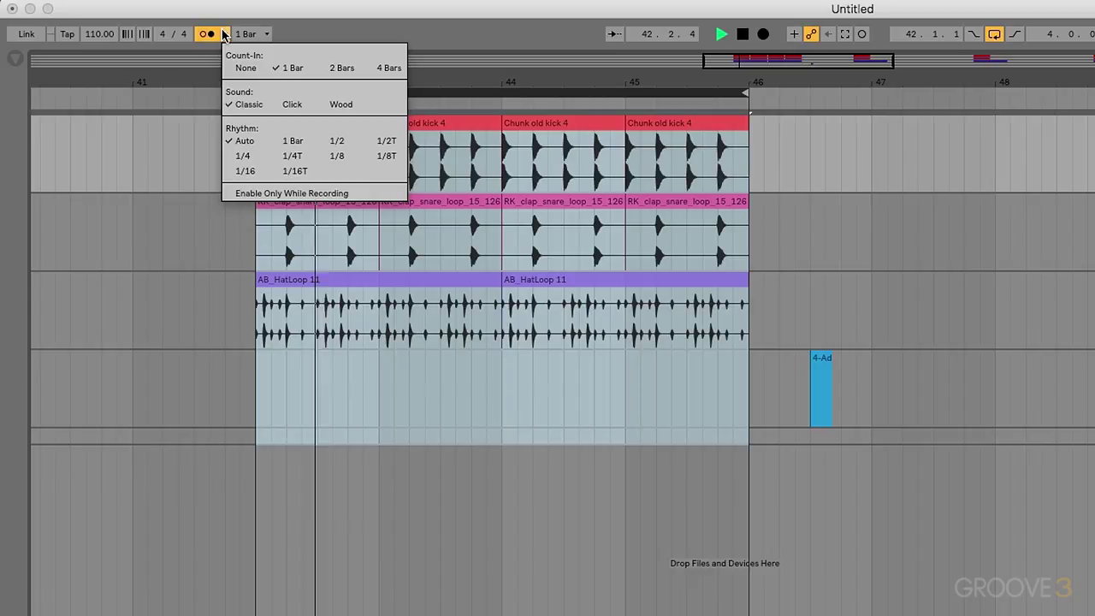
left_click(338, 163)
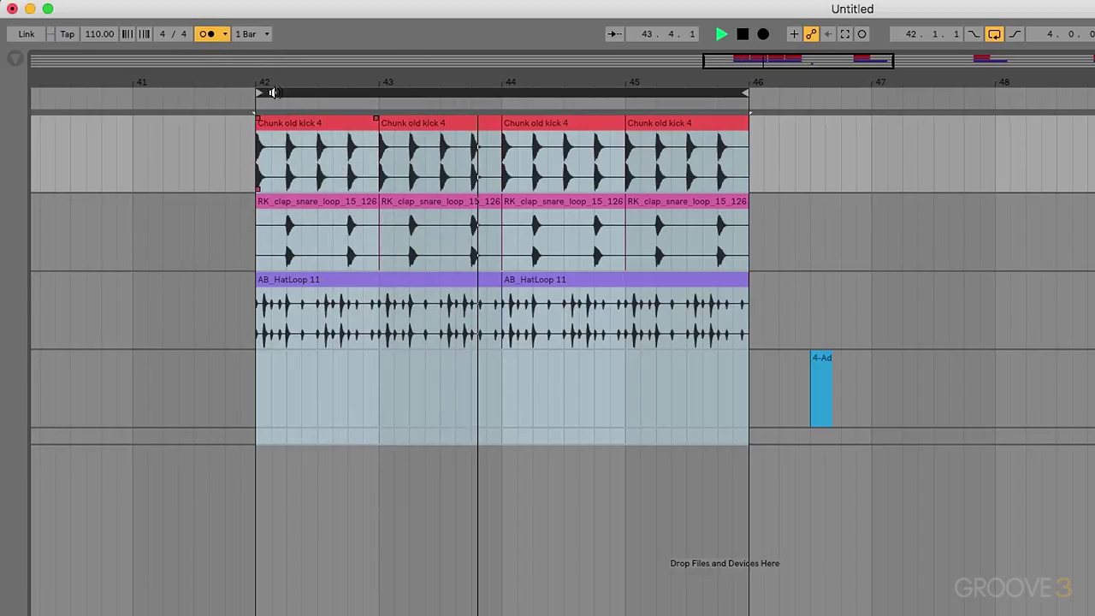
left_click(224, 34)
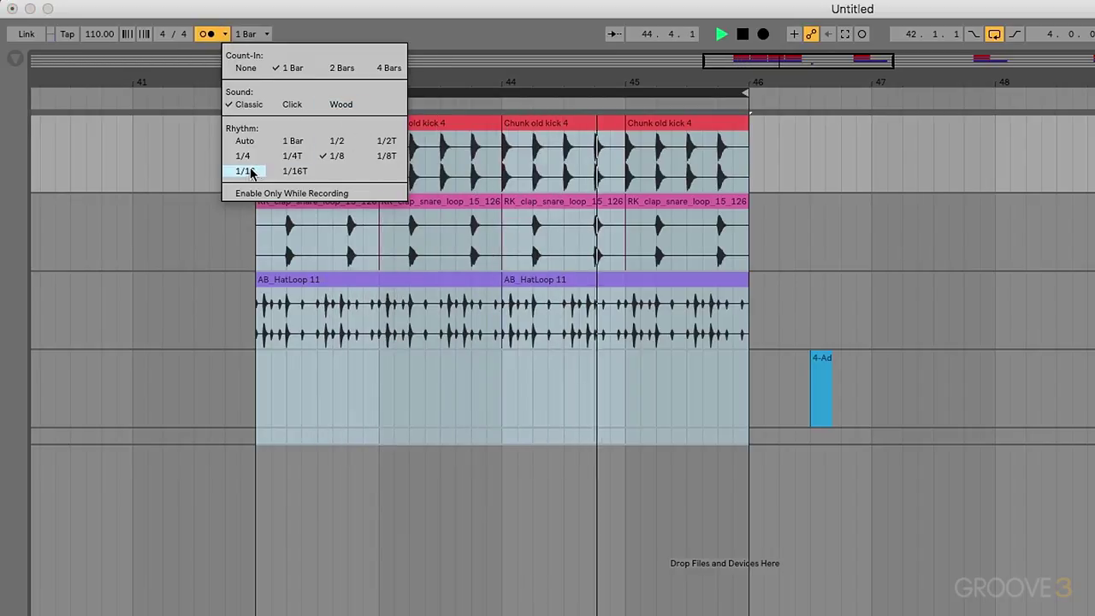
left_click(299, 170)
left_click(224, 34)
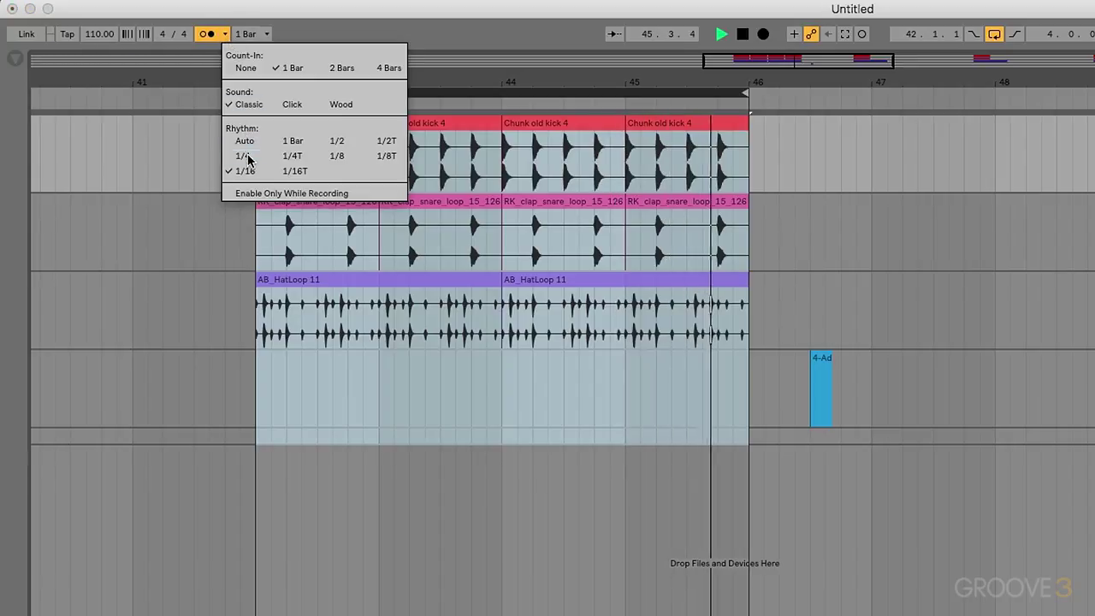
left_click(227, 161)
- Set the metronome rhythm to Auto and reopen the settings to confirm it
left_click(224, 34)
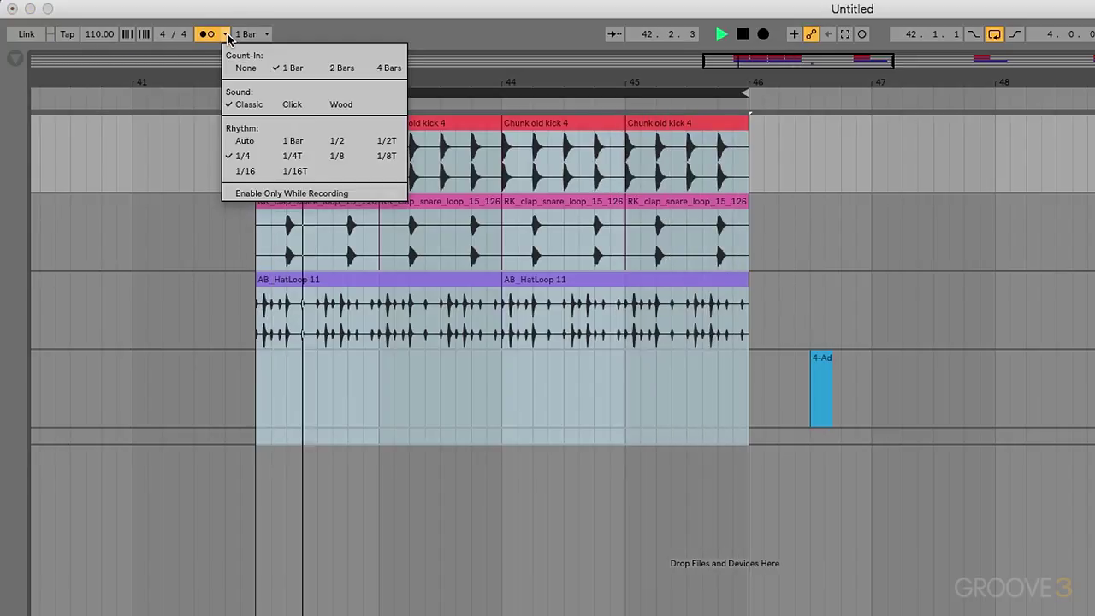
left_click(335, 140)
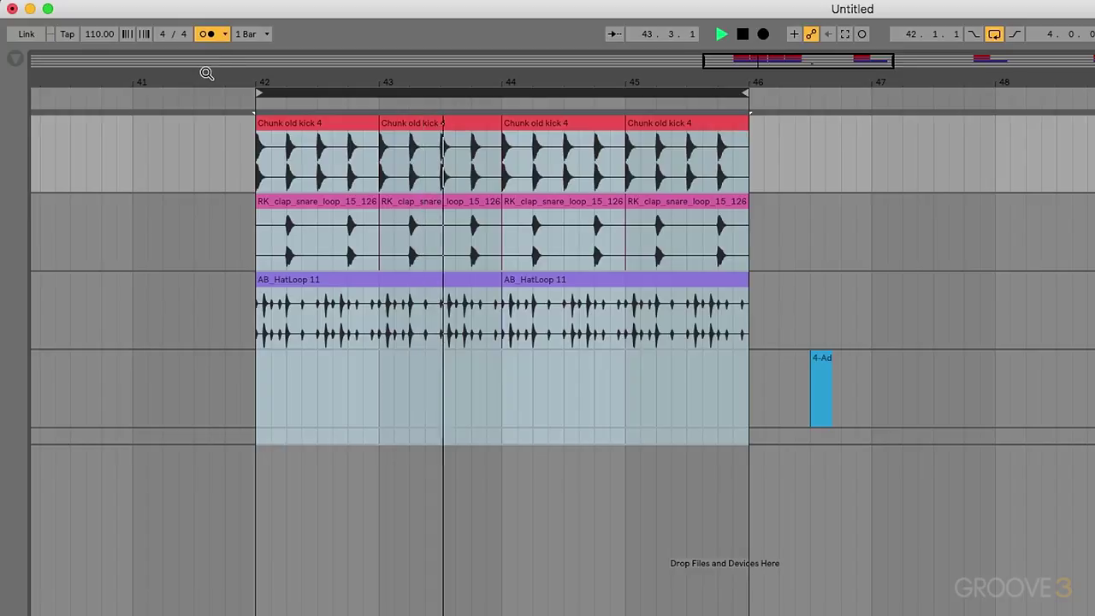
left_click(226, 35)
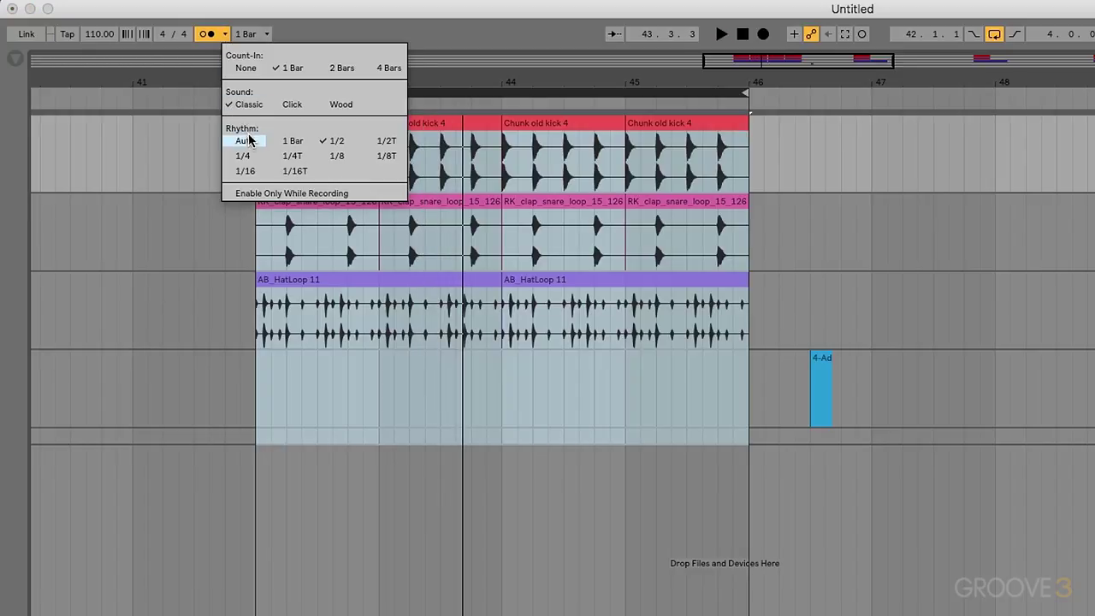
left_click(249, 144)
- Close the metronome settings, then play and stop the looped section
left_click(225, 35)
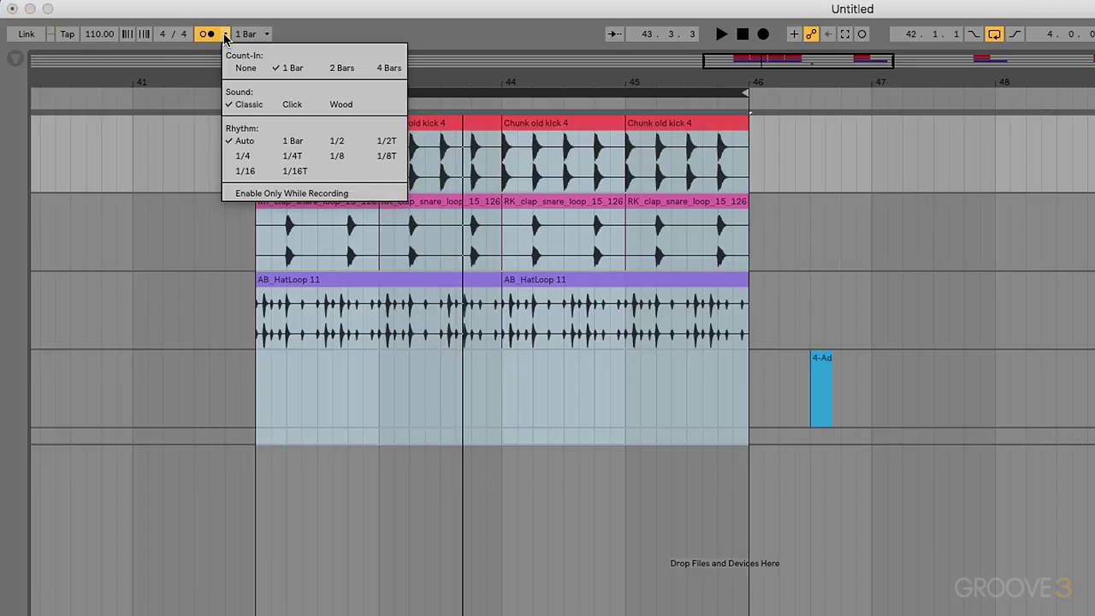
left_click(318, 193)
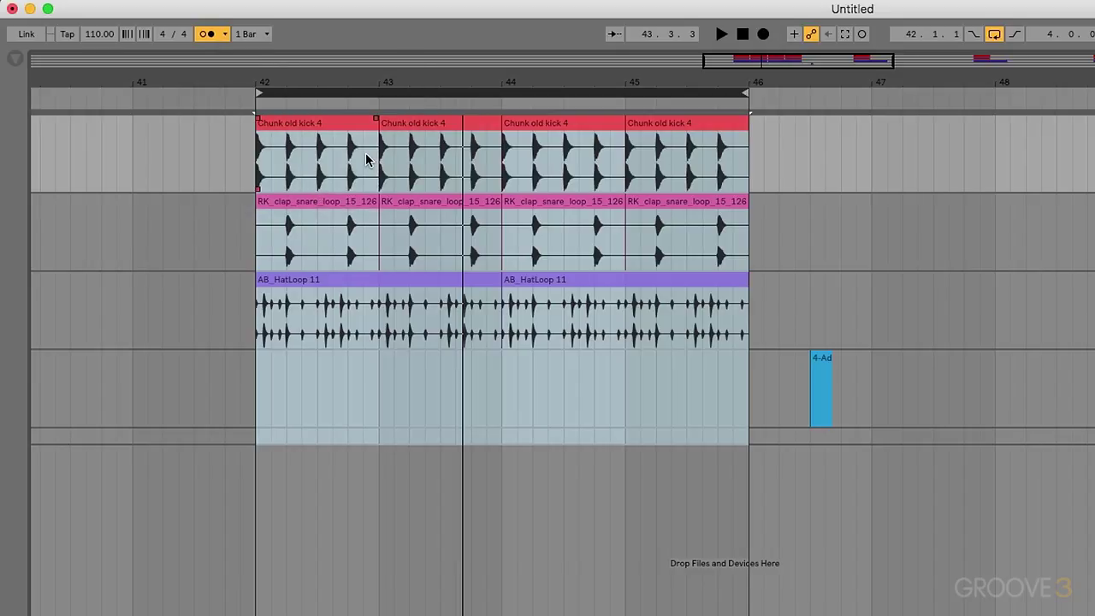
key("space")
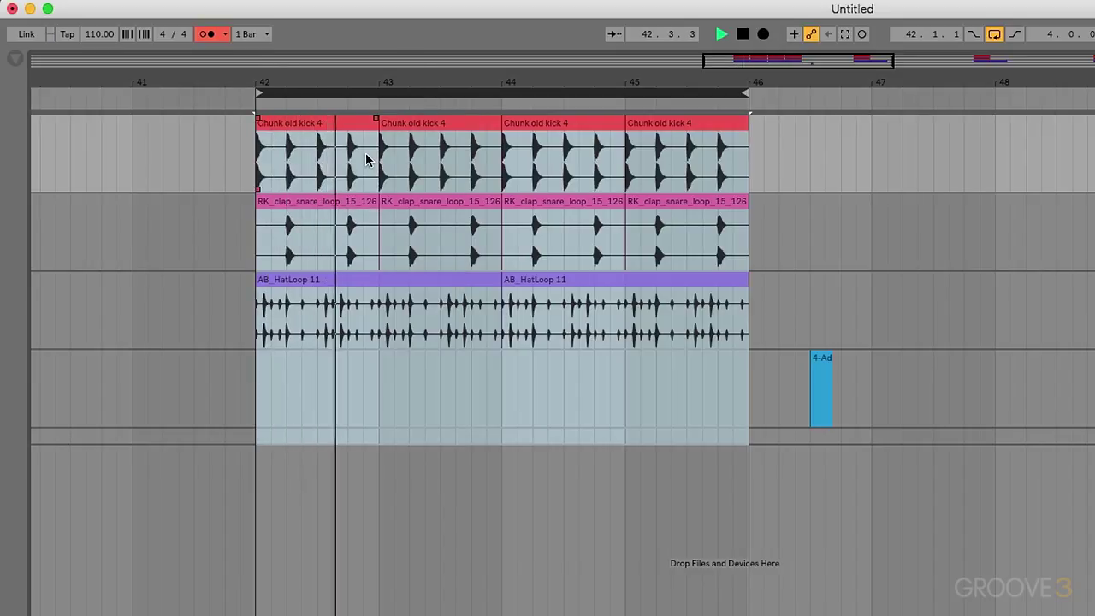
key("space")
- Record the 4-Add Square Shifter 3 clip starting just after bar 46
left_click(838, 153)
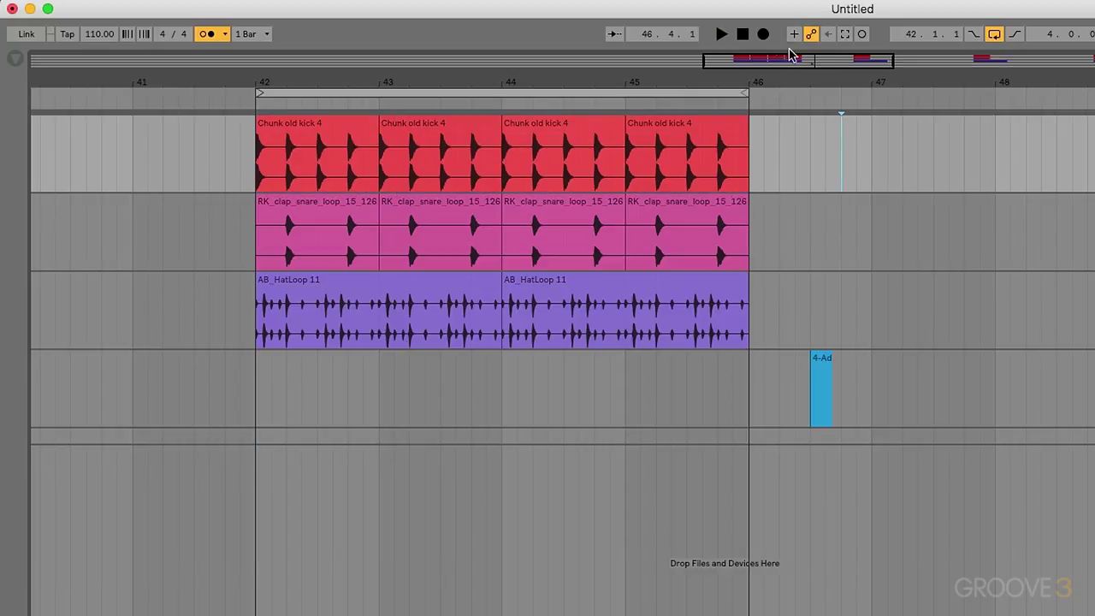
left_click(763, 34)
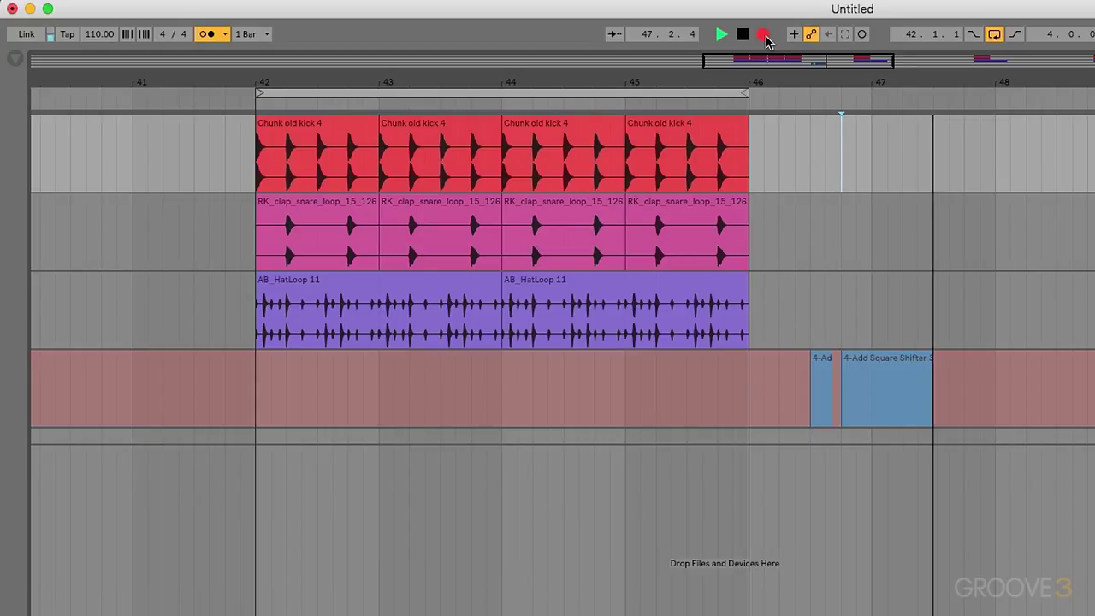
left_click(765, 36)
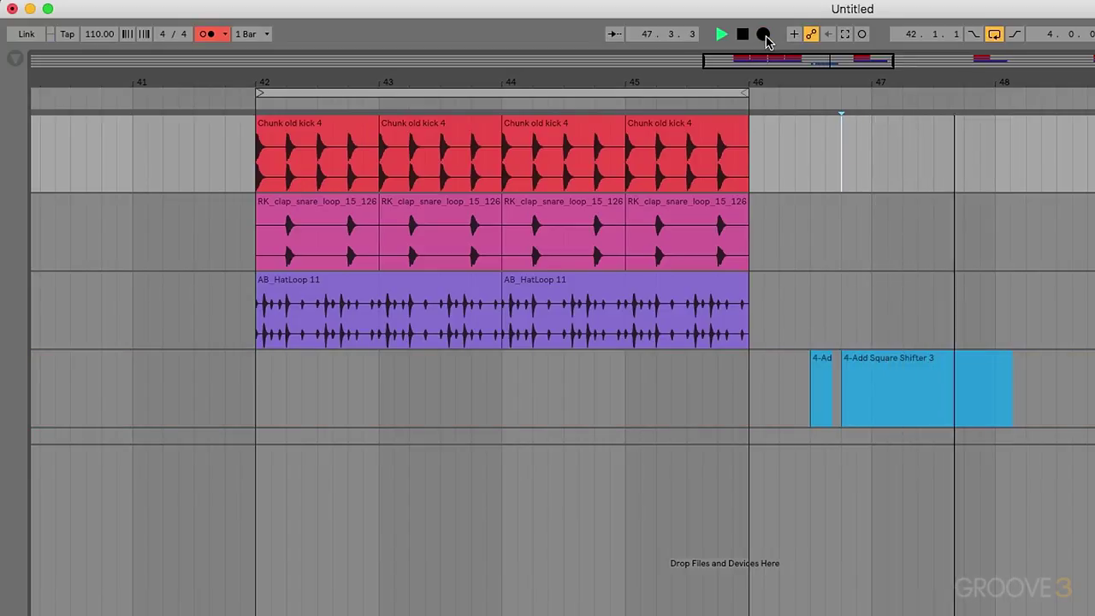
key("space")
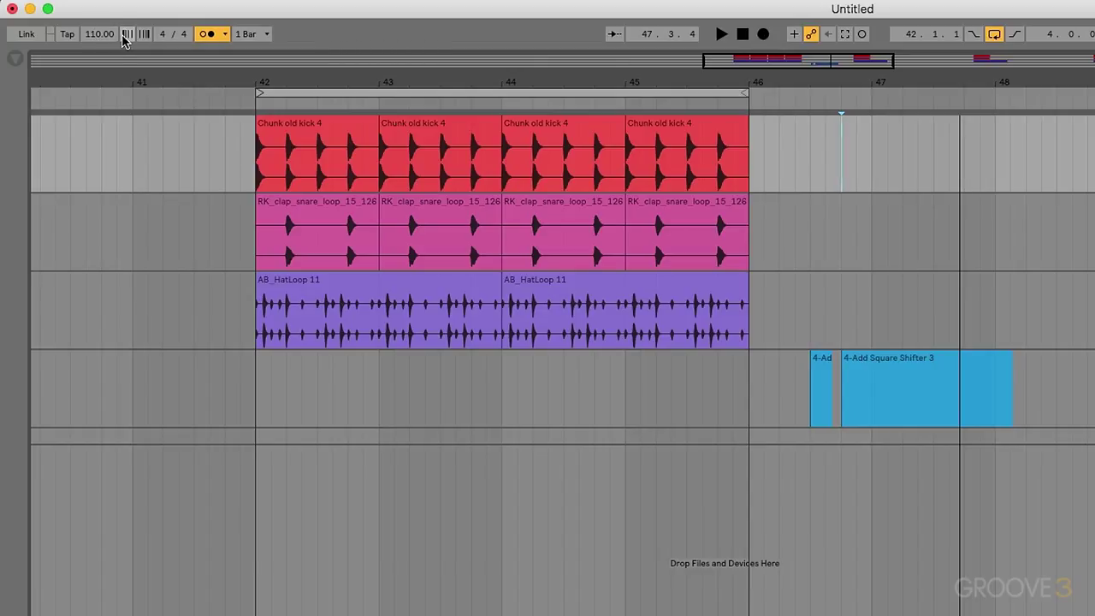
- Zoom out to bars 5–73 and start playback from bar 17
left_click_drag(444, 67, 635, 82)
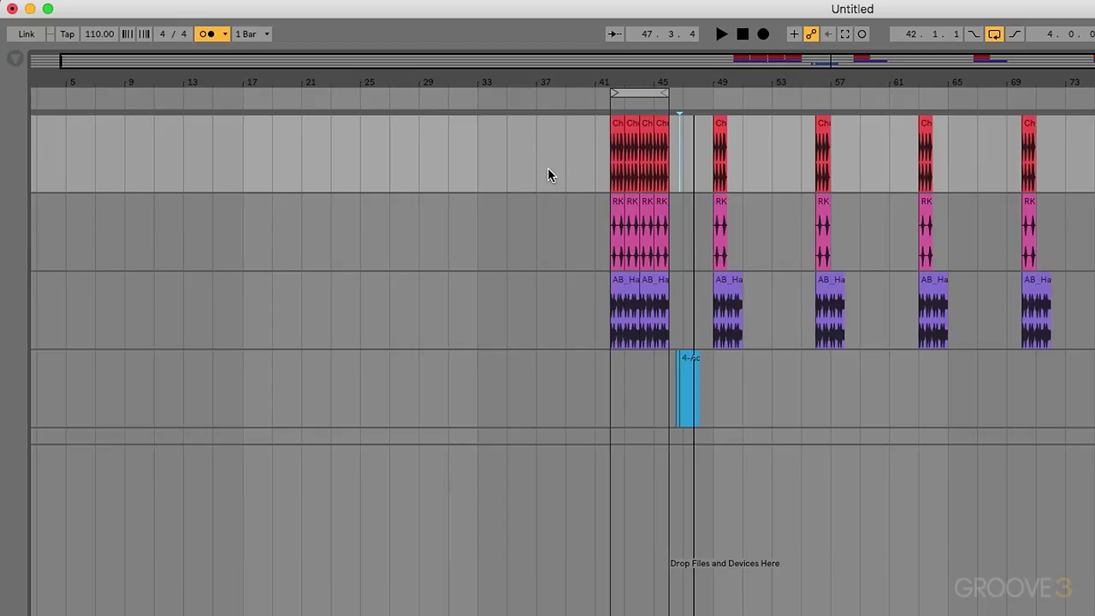
left_click(242, 159)
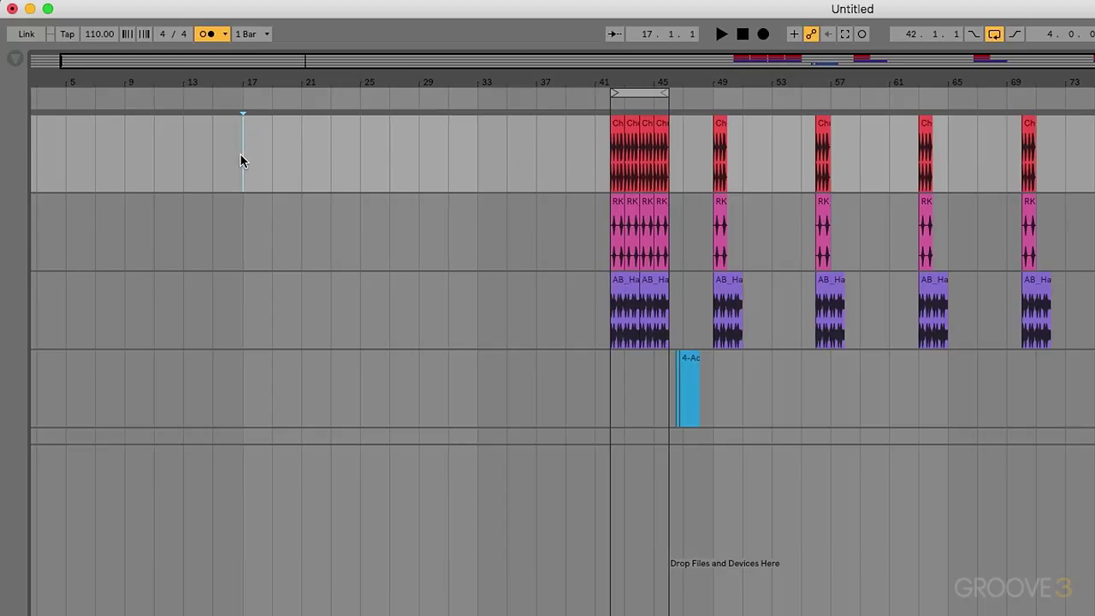
key("space")
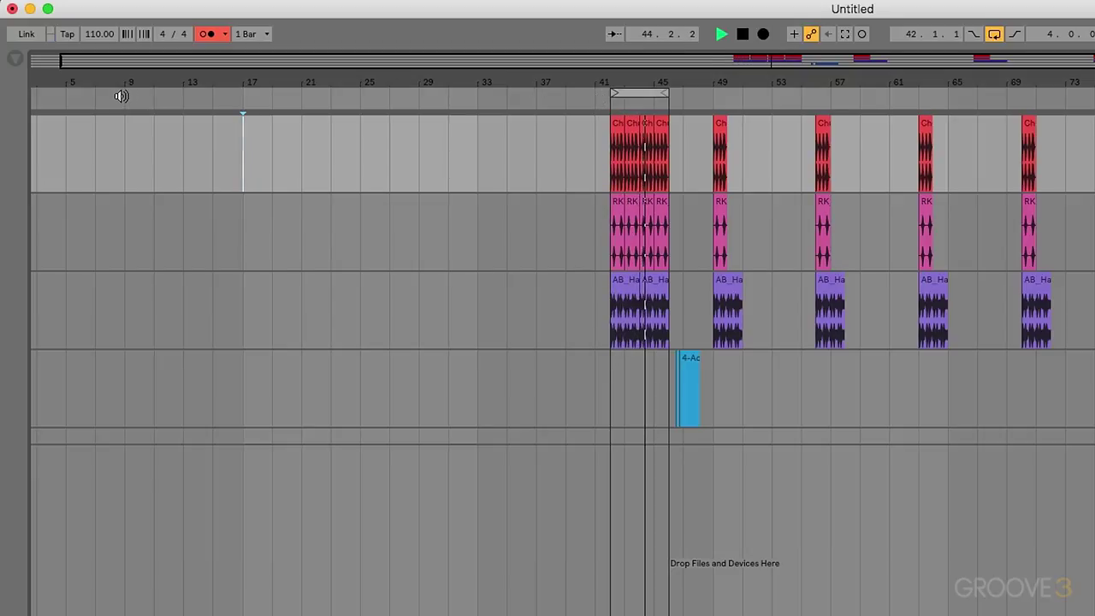
- Hold Nudge Down to slow the playing loop, then Nudge Up to speed it
left_click(126, 34)
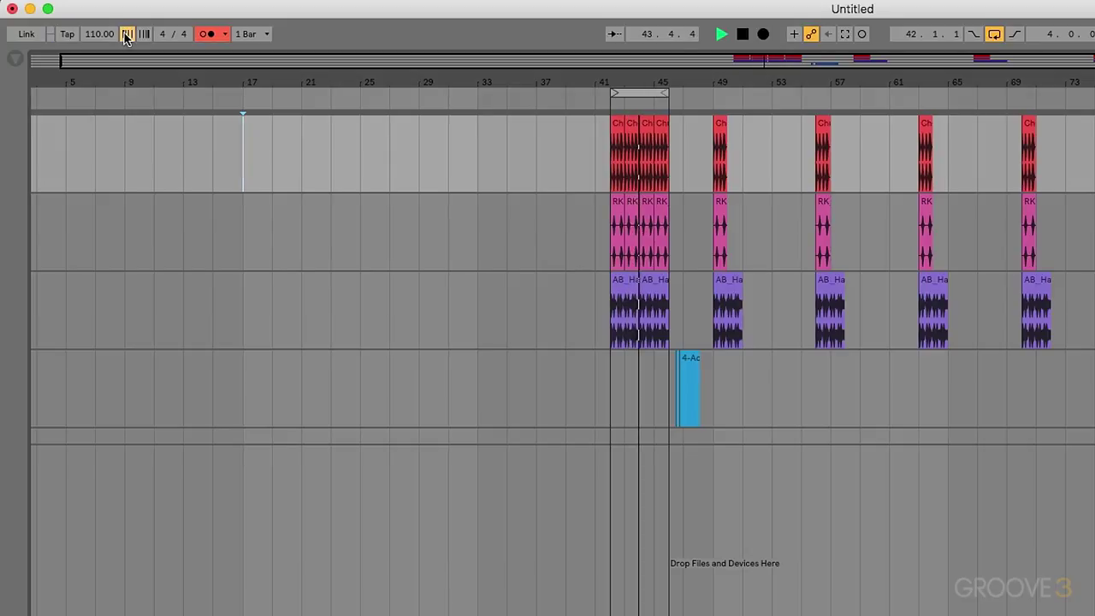
left_click_drag(126, 34, 128, 40)
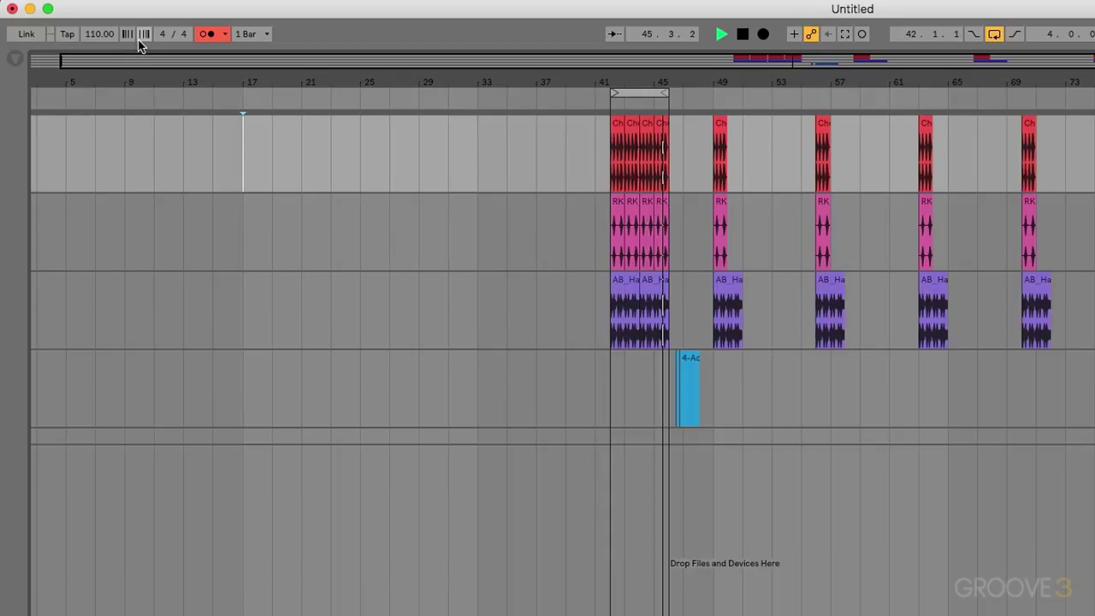
left_click_drag(144, 36, 143, 31)
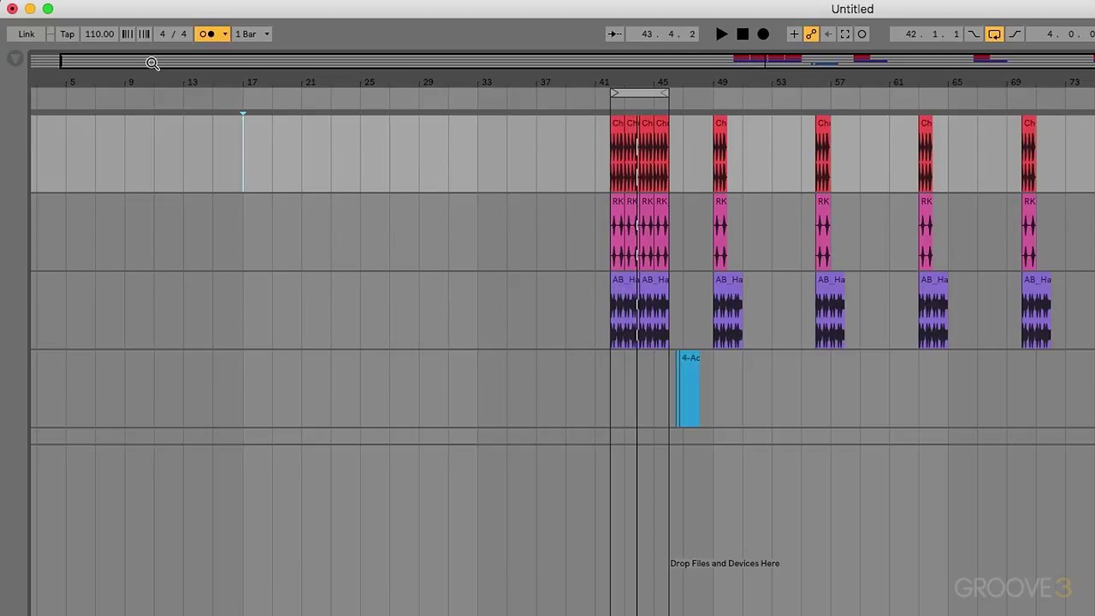
- Show the global quantization values (None to 1/32), briefly toggling to Session View and back
left_click(266, 34)
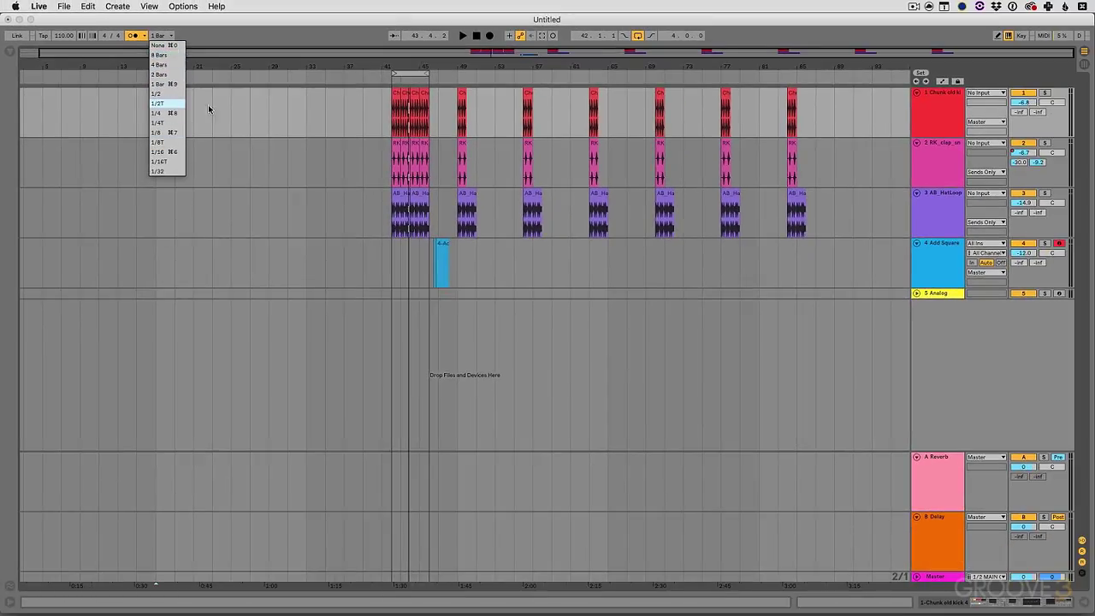
left_click(226, 110)
key("Tab")
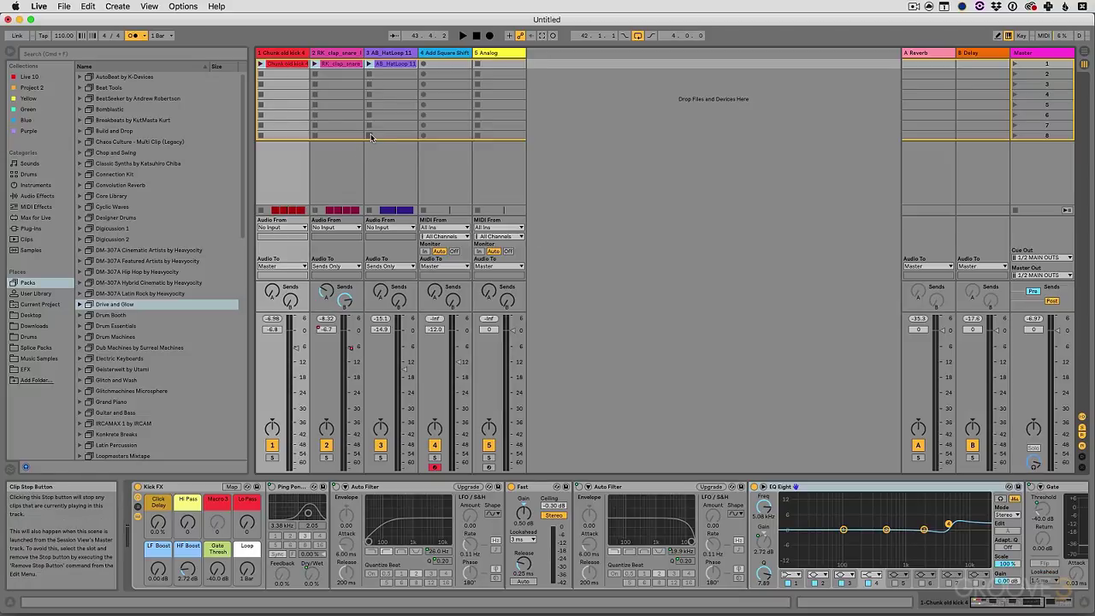
key("Tab")
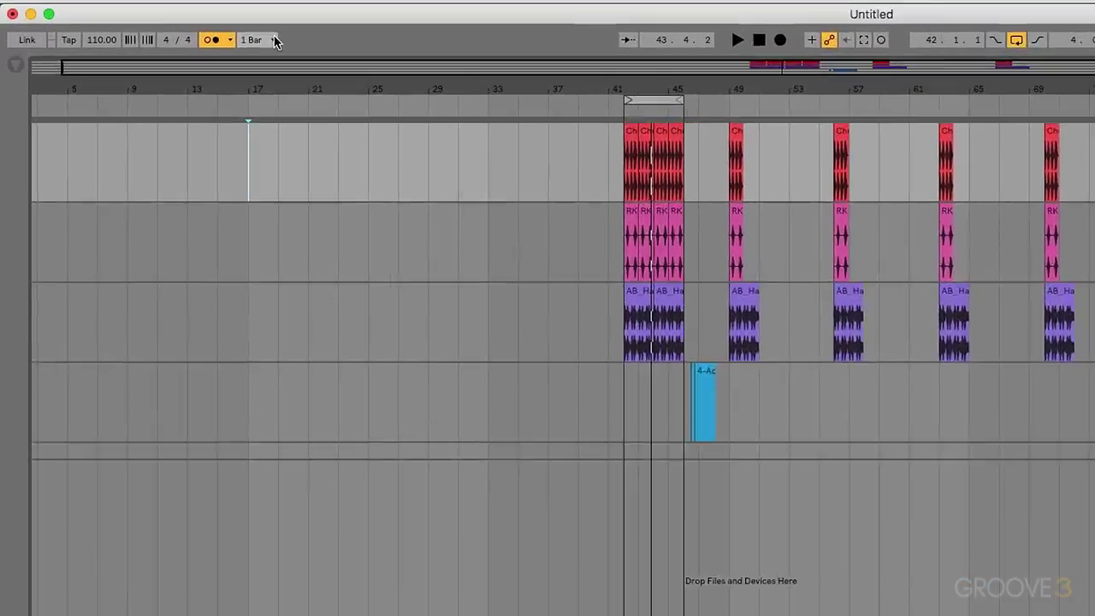
left_click(159, 35)
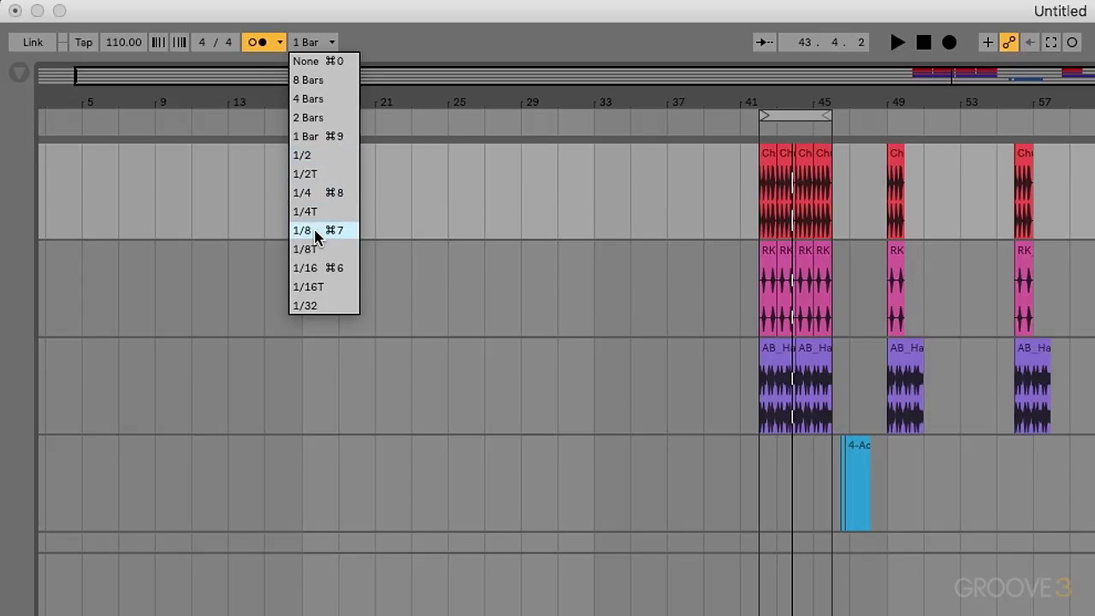
- Set global quantization to None and audition free jumps around the bar 42–46 loop
left_click(320, 61)
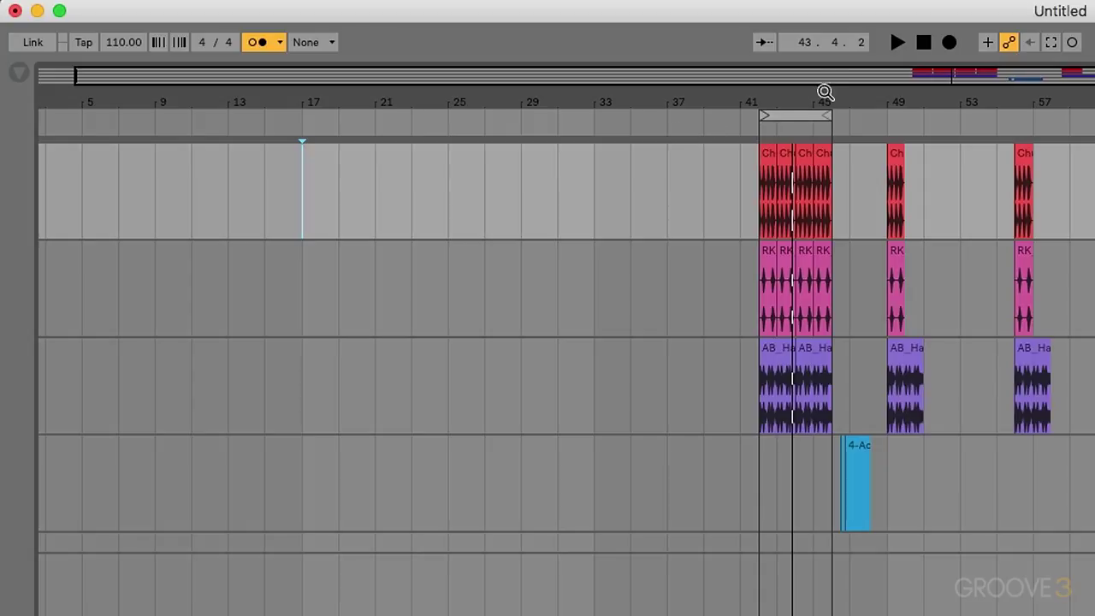
left_click_drag(817, 92, 754, 123)
left_click(719, 127)
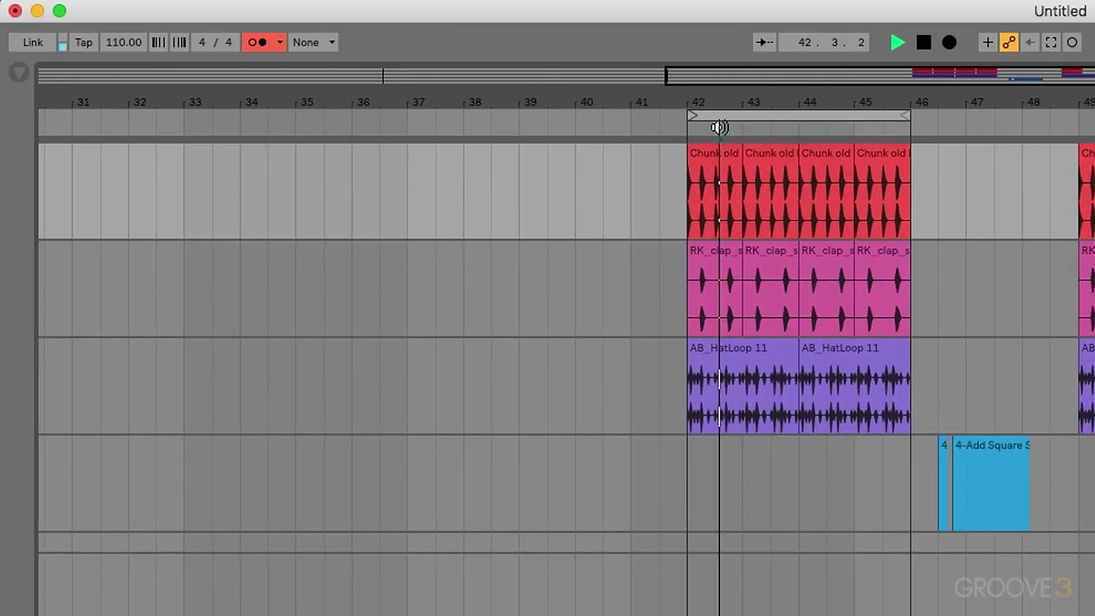
left_click(719, 127)
left_click(761, 128)
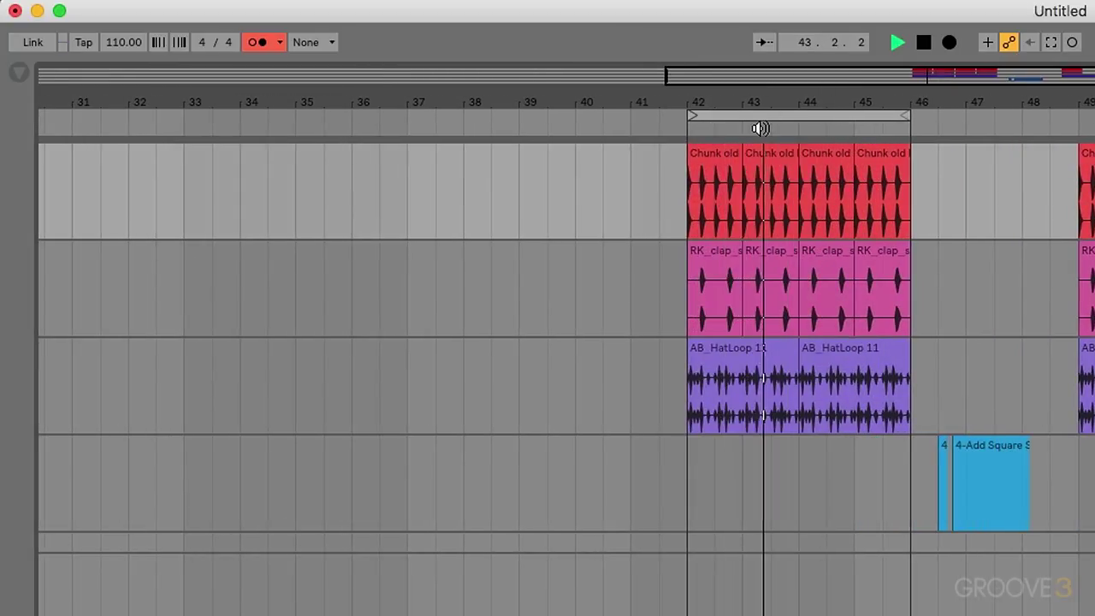
left_click(723, 130)
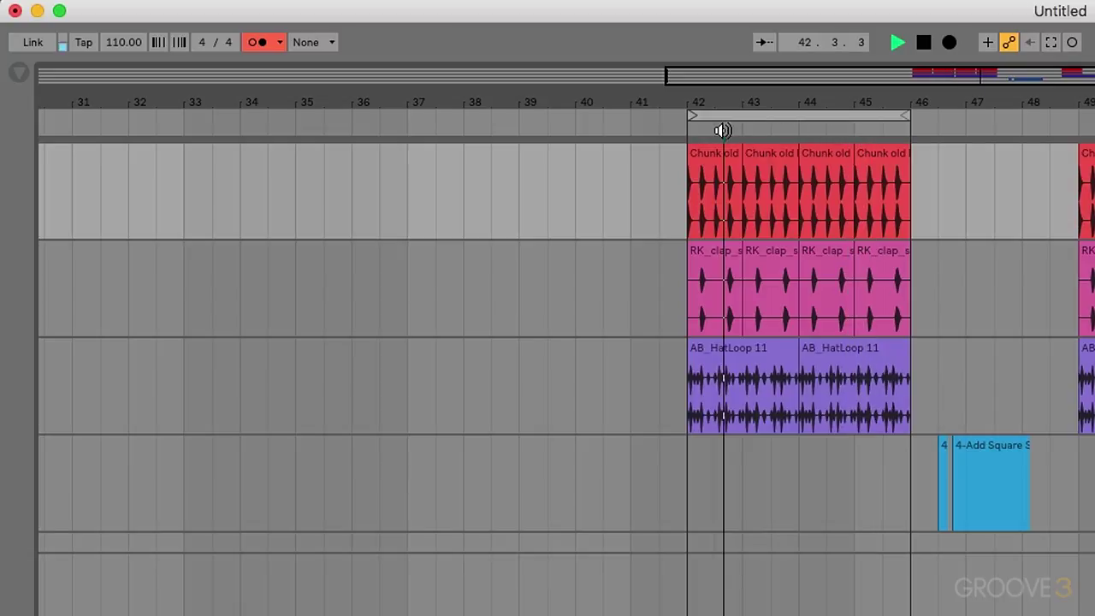
key("space")
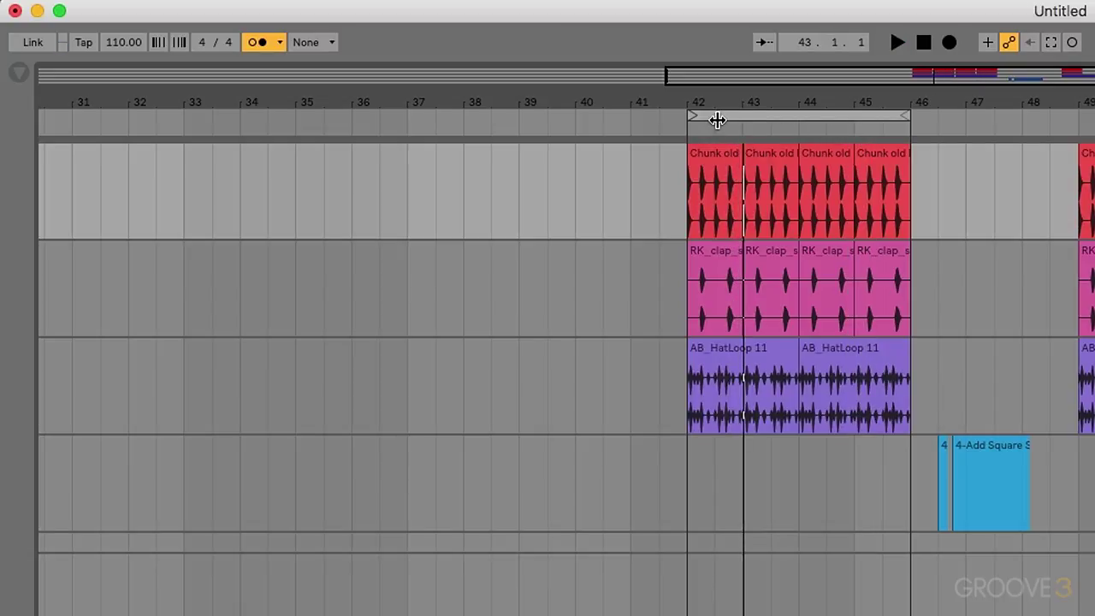
- Restore global quantization to 1 Bar and switch to Session View
left_click(327, 44)
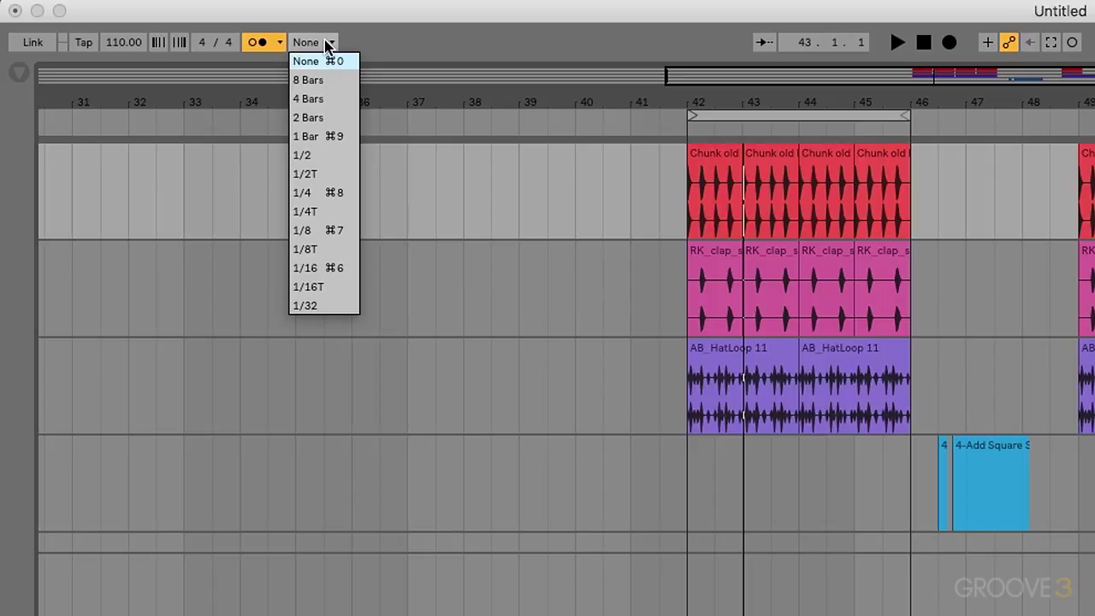
left_click(314, 136)
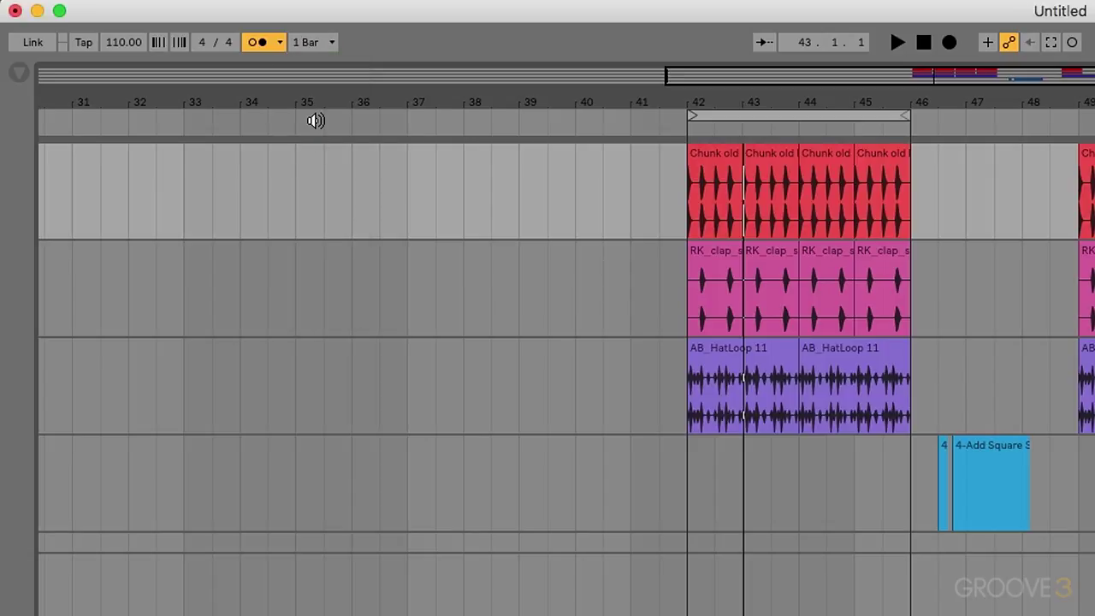
left_click(333, 46)
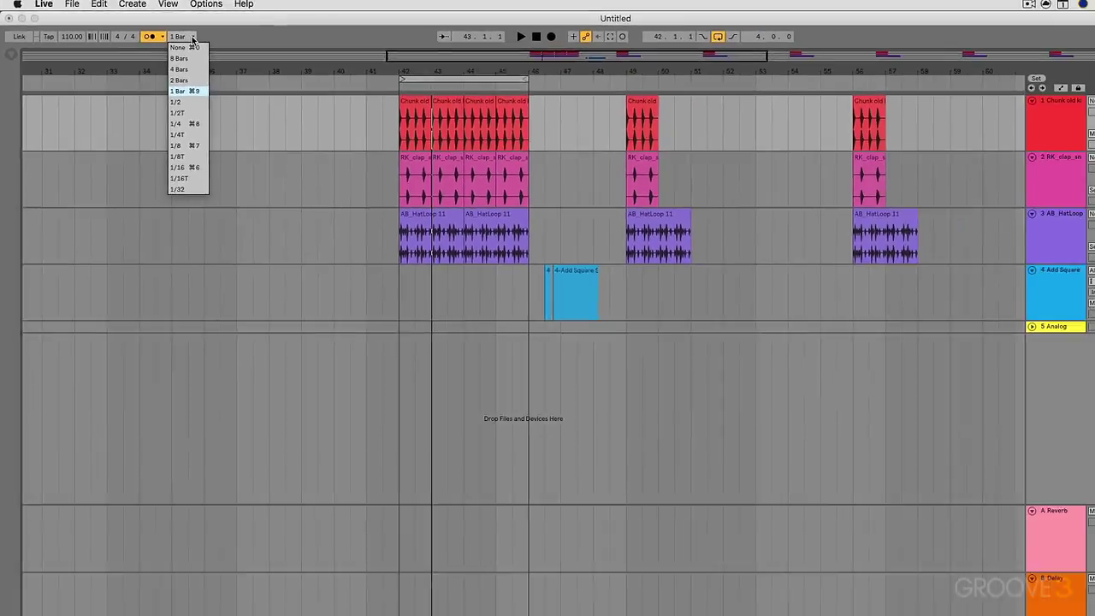
left_click(331, 46)
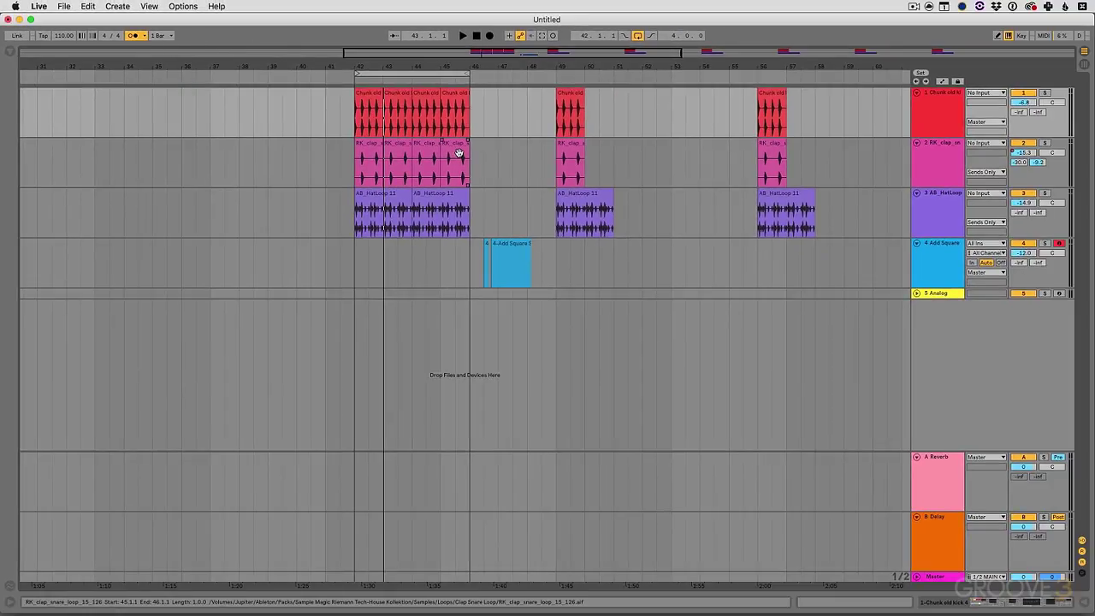
key("Tab")
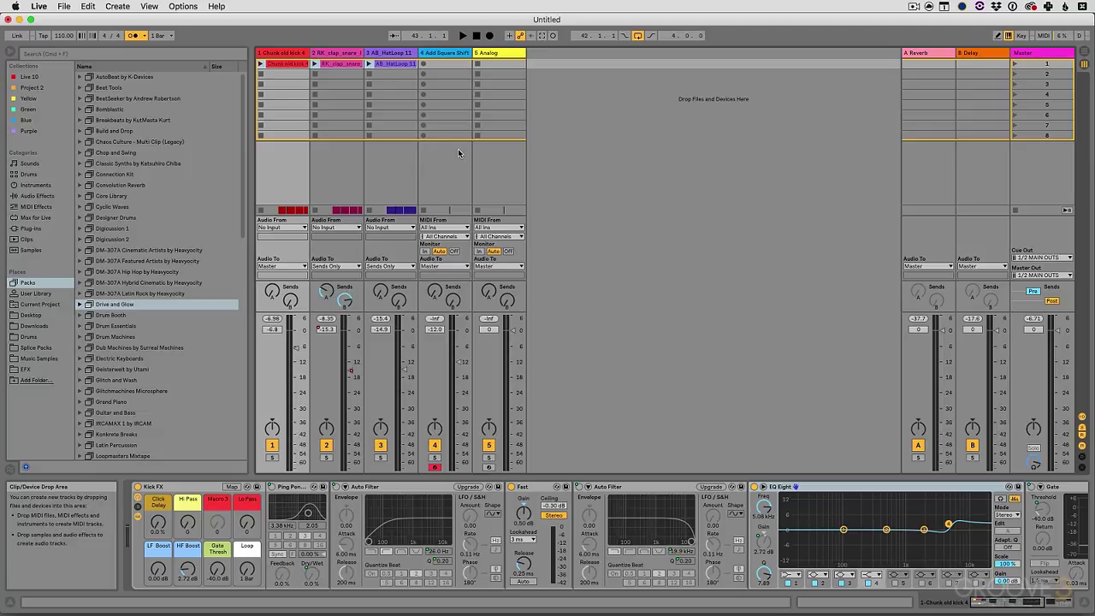